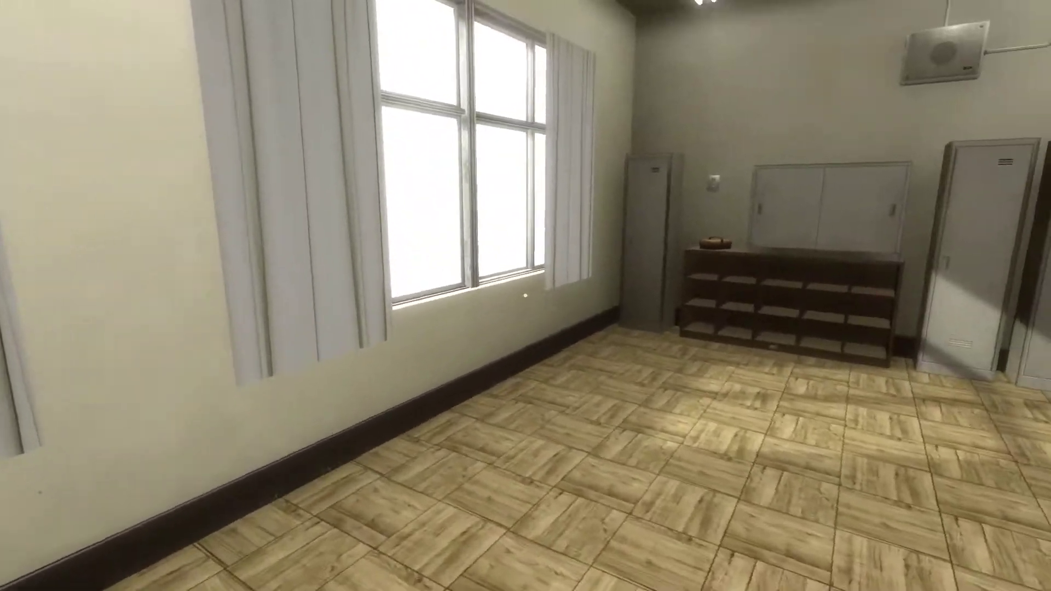
key("e")
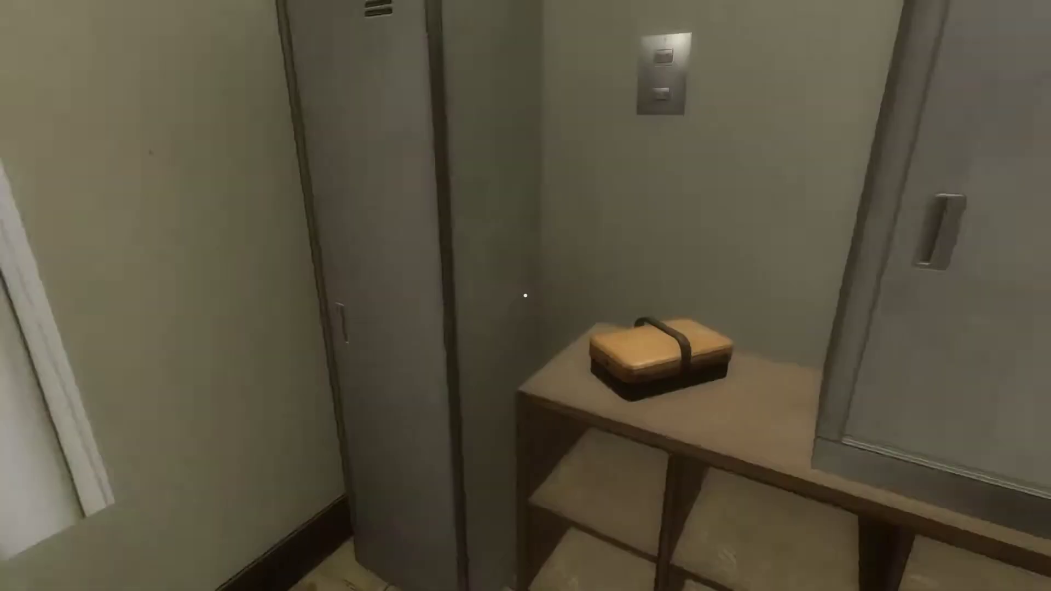
key("e")
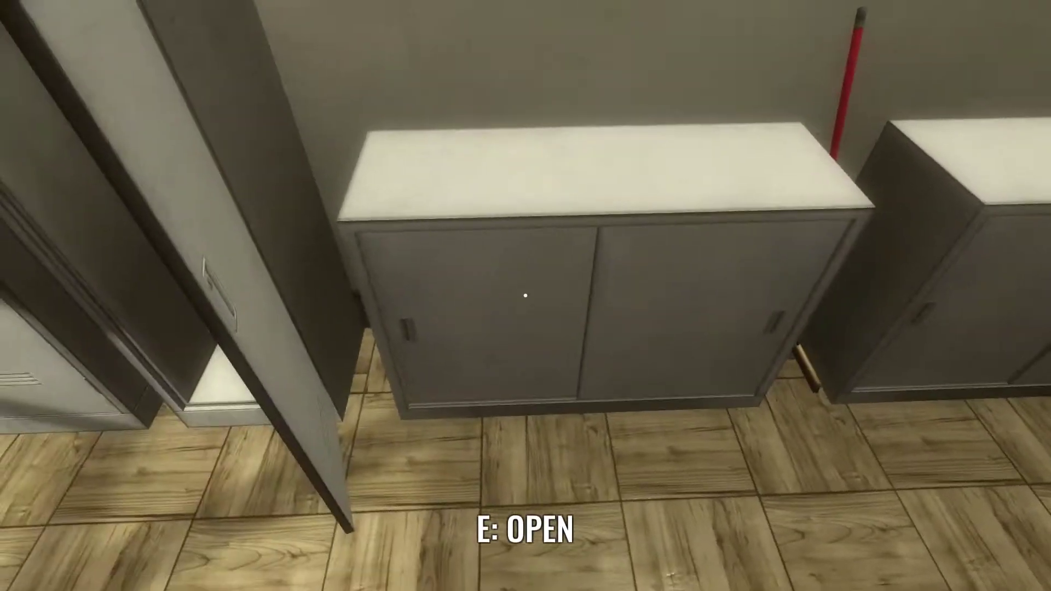
key("e")
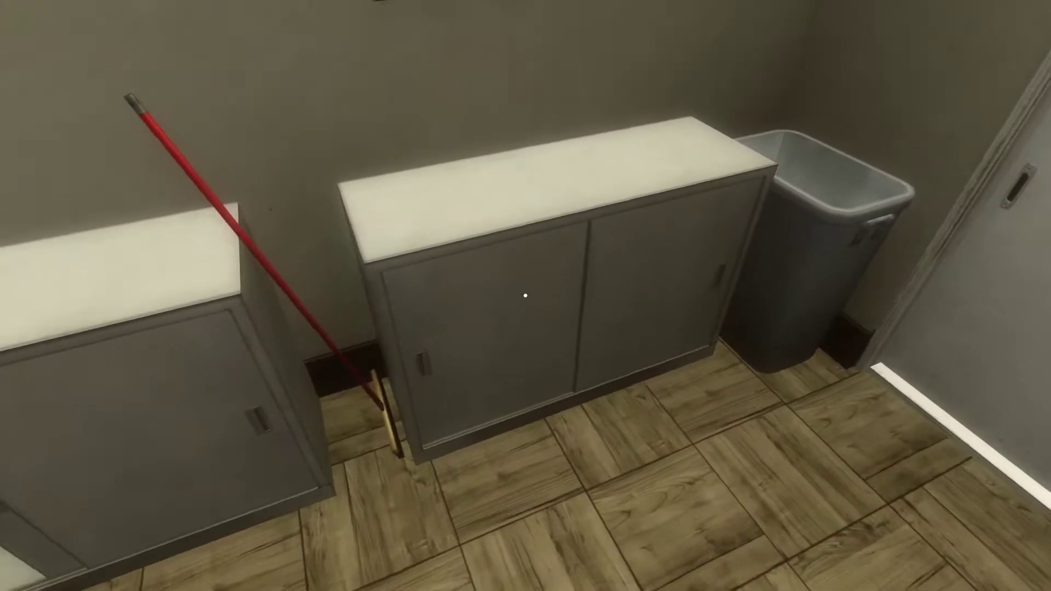
key("e")
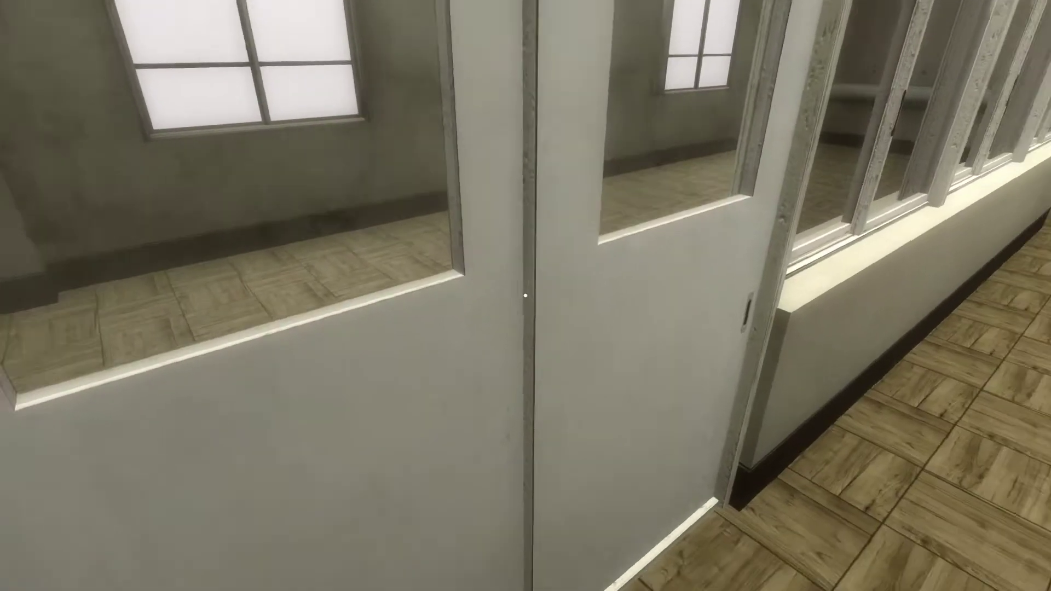
key("w")
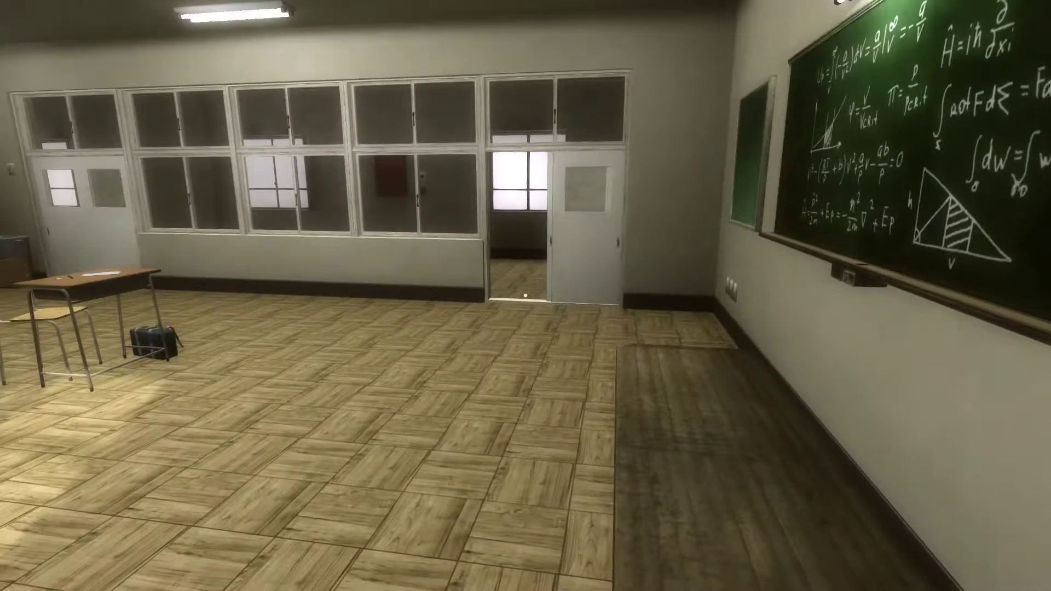
key("w")
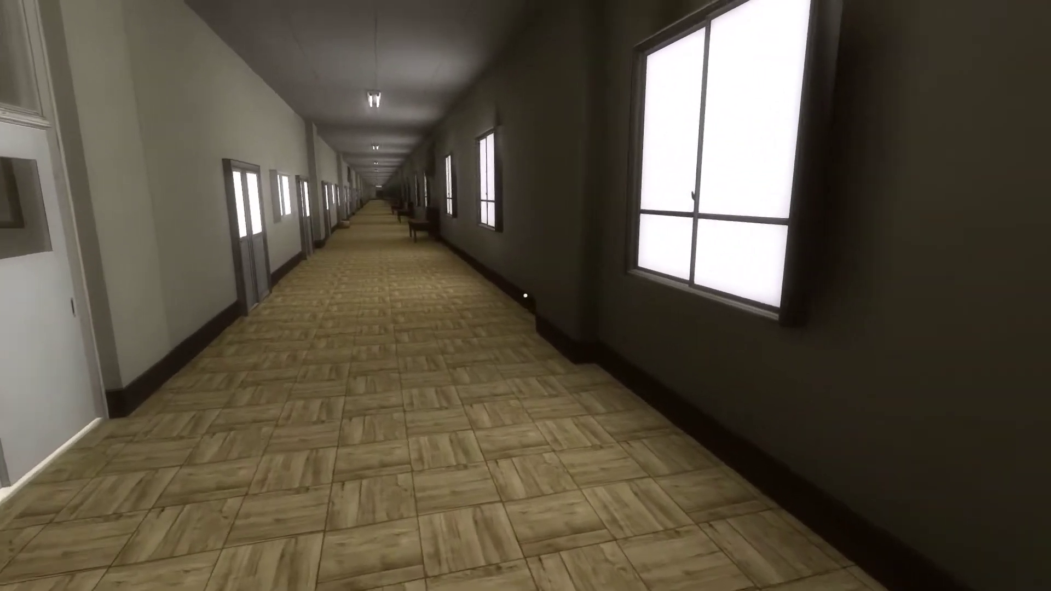
key("w")
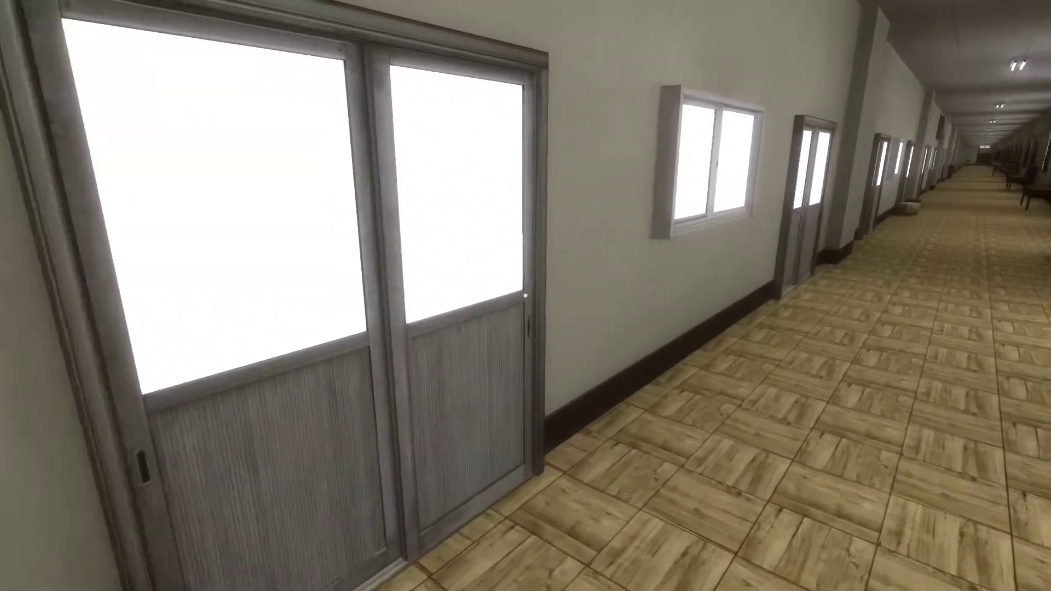
key("w")
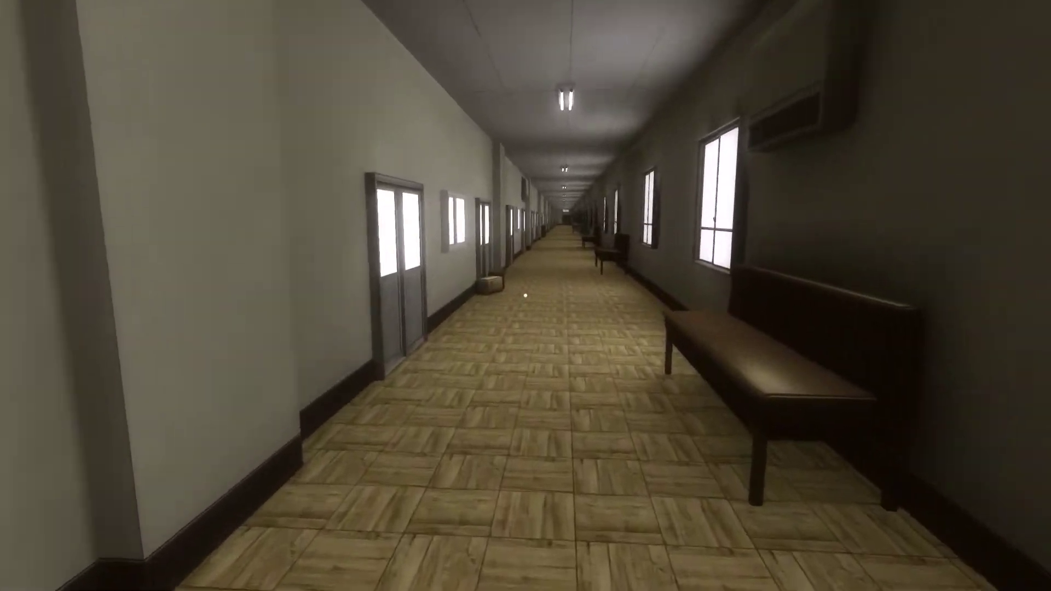
key("w")
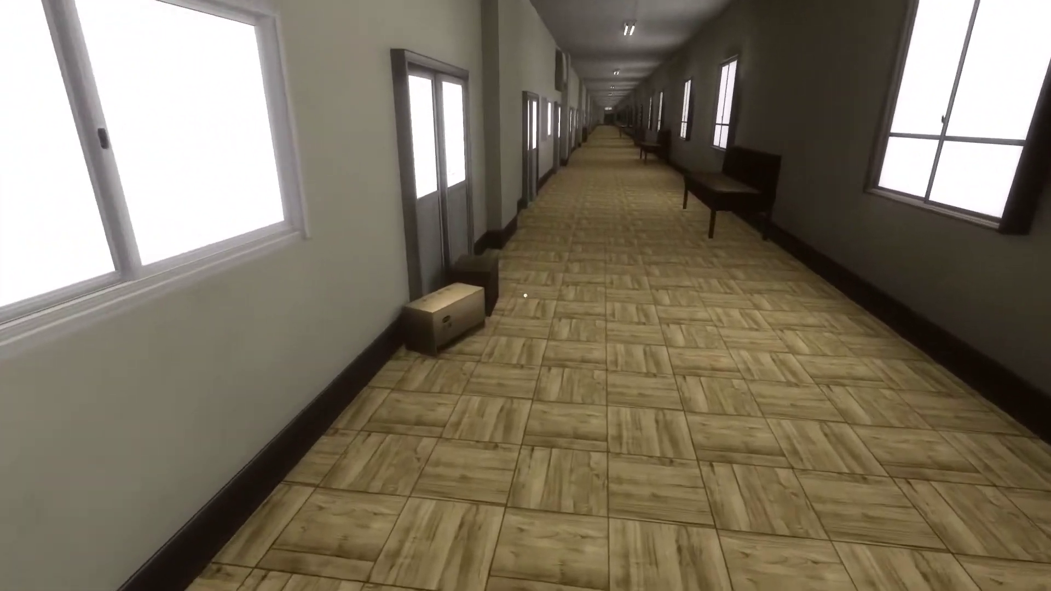
key("w")
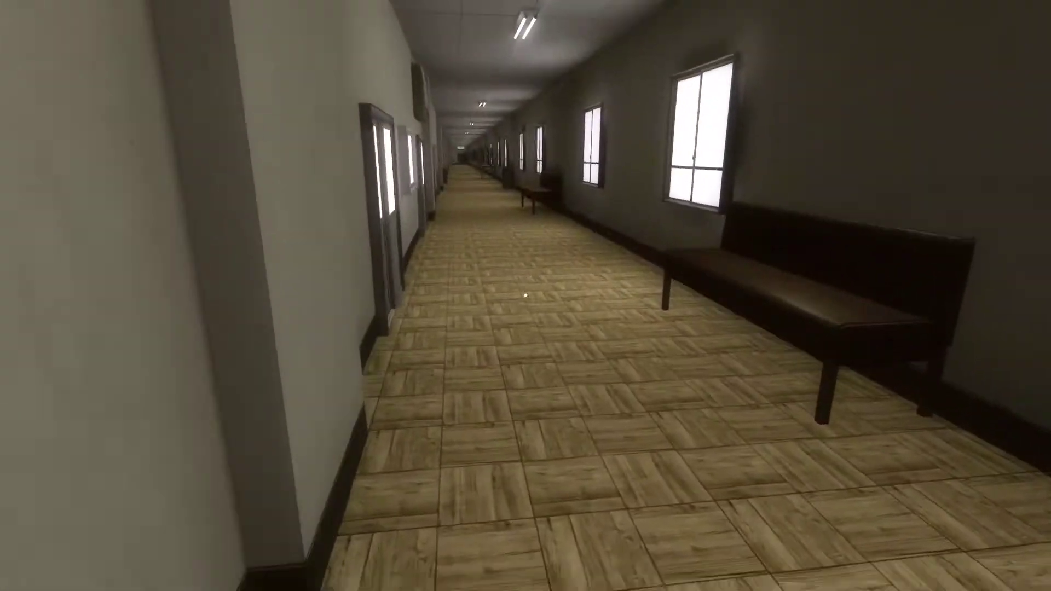
key("w")
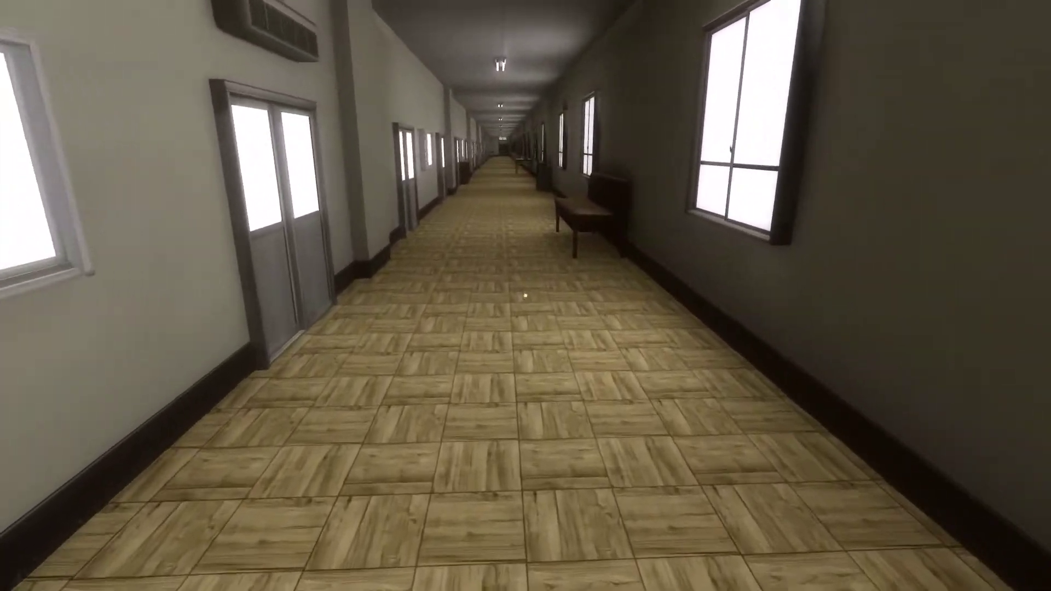
key("w")
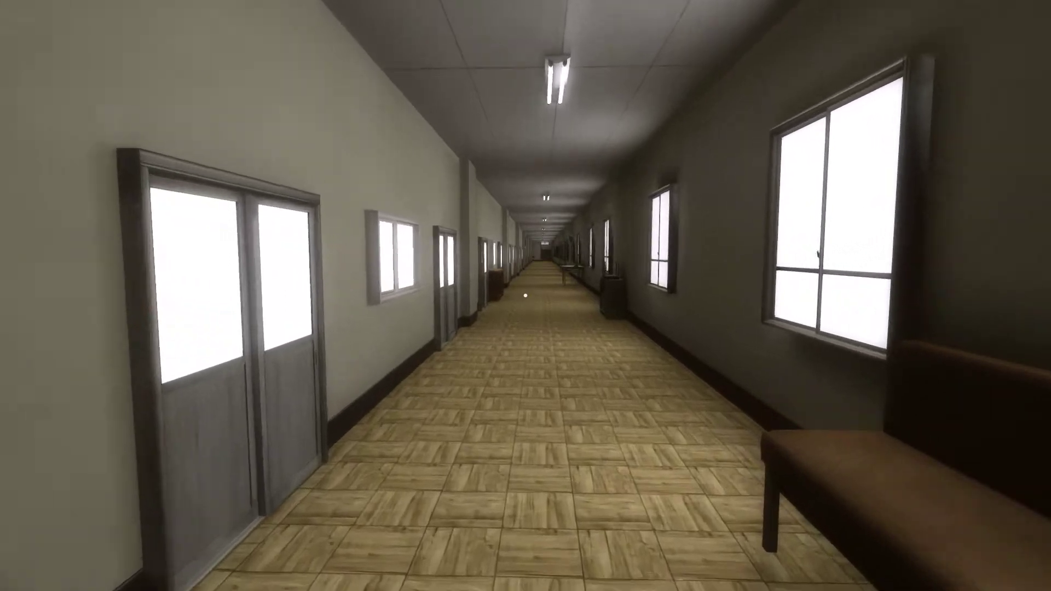
key("w")
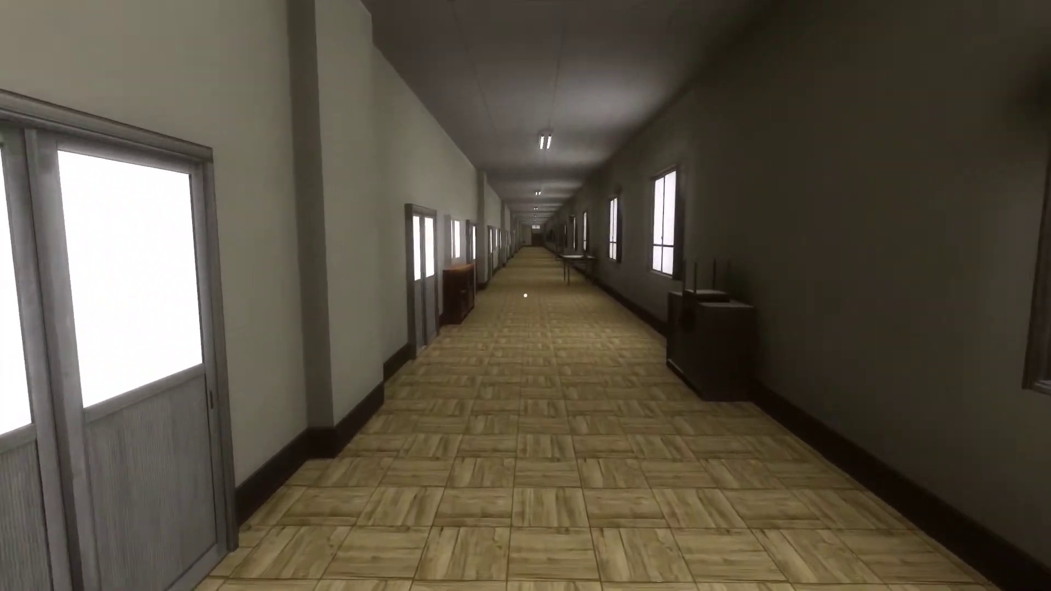
key("w")
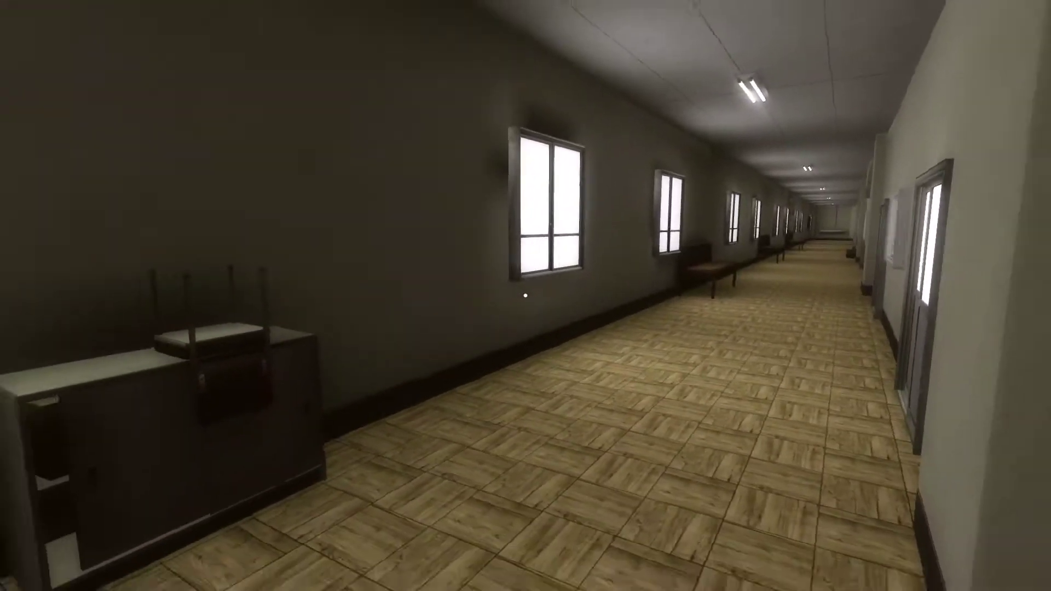
key("w")
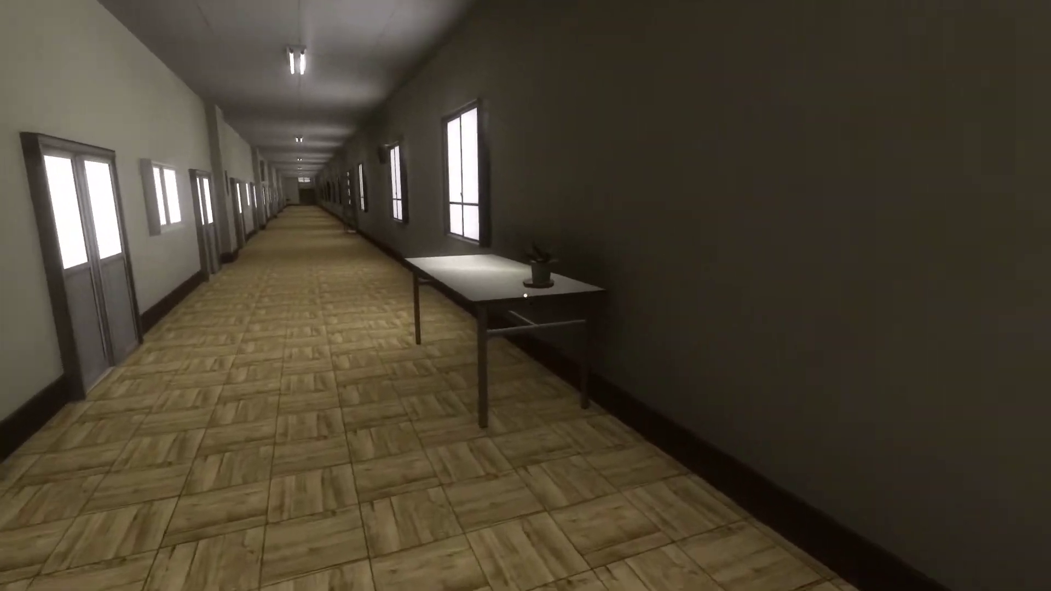
key("w")
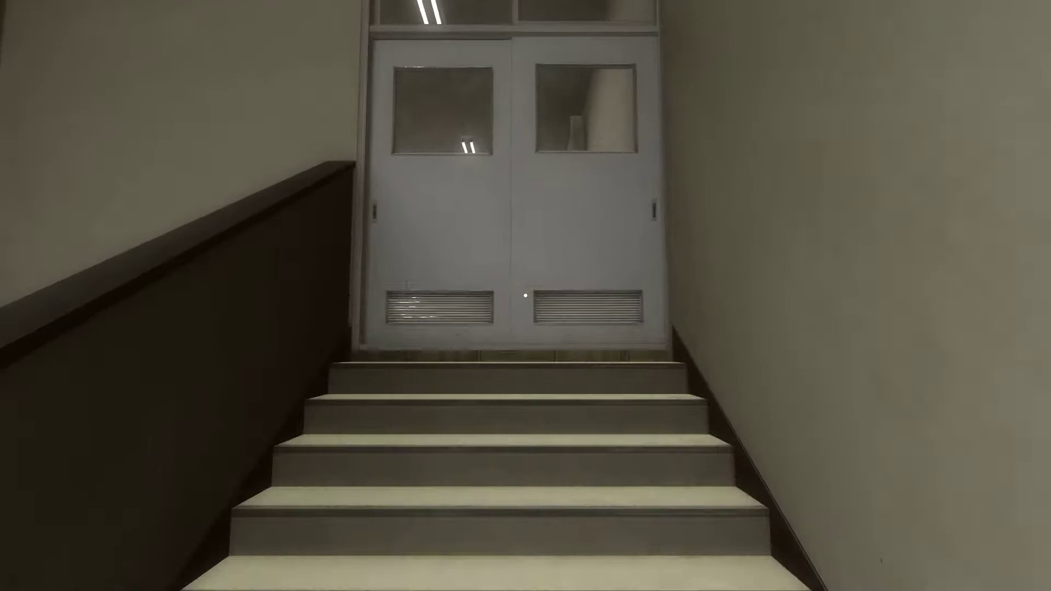
key("w")
key("e")
key("w")
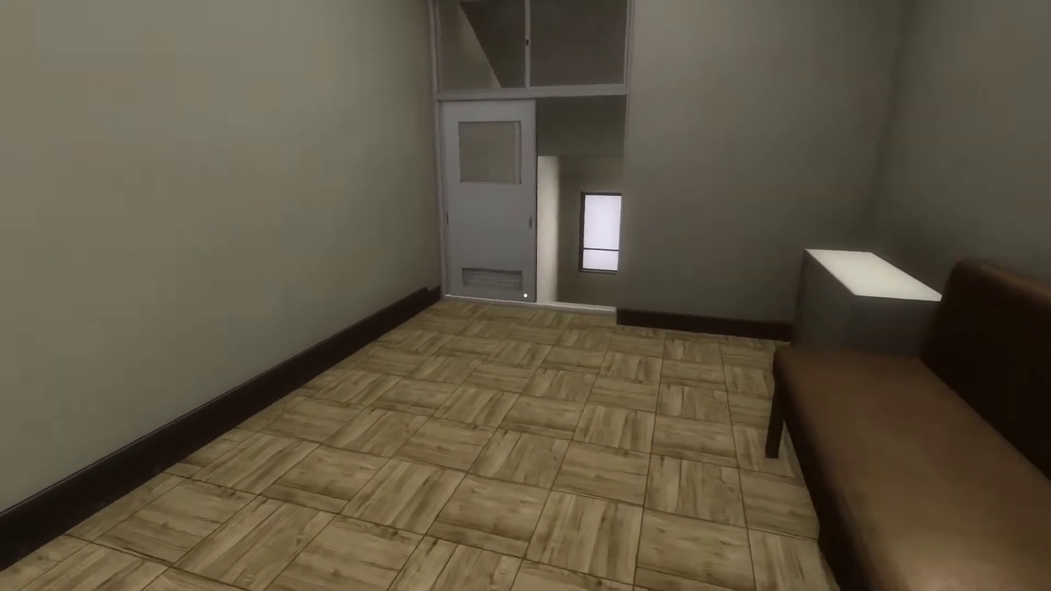
key("w")
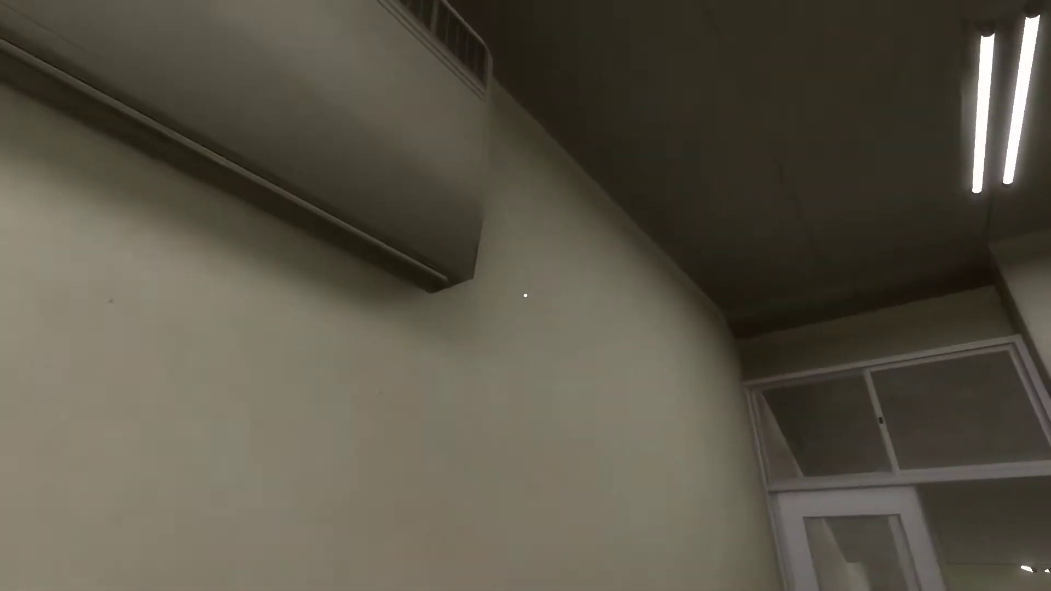
key("w")
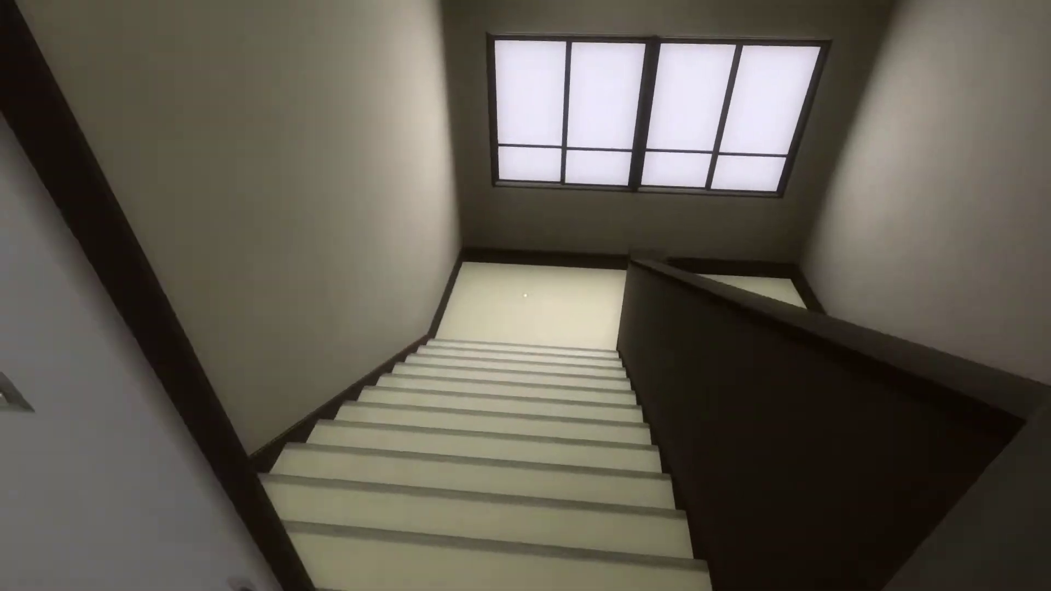
key("w")
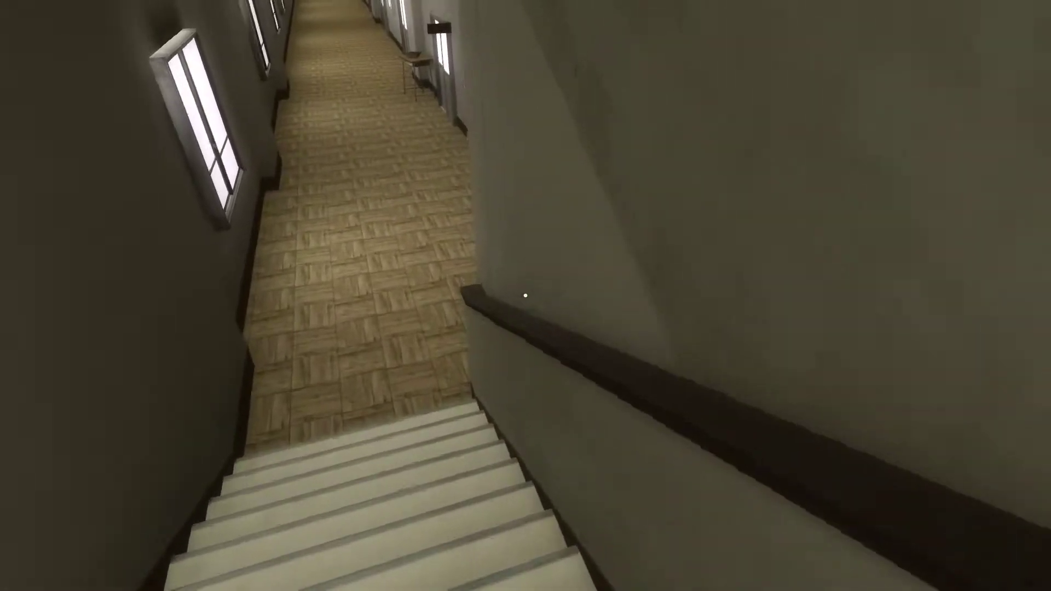
key("w")
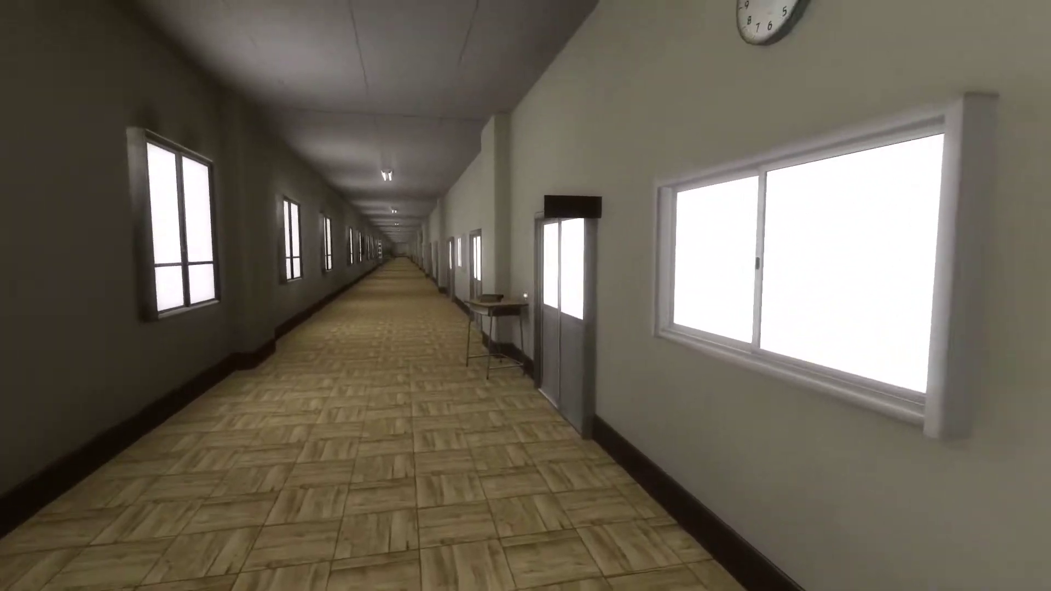
key("w")
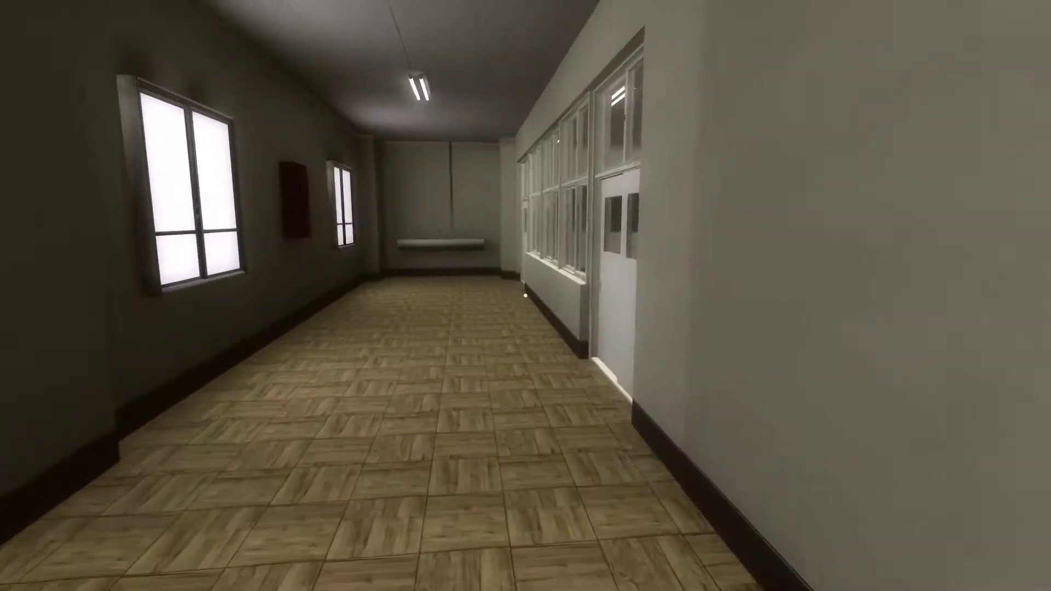
key("w")
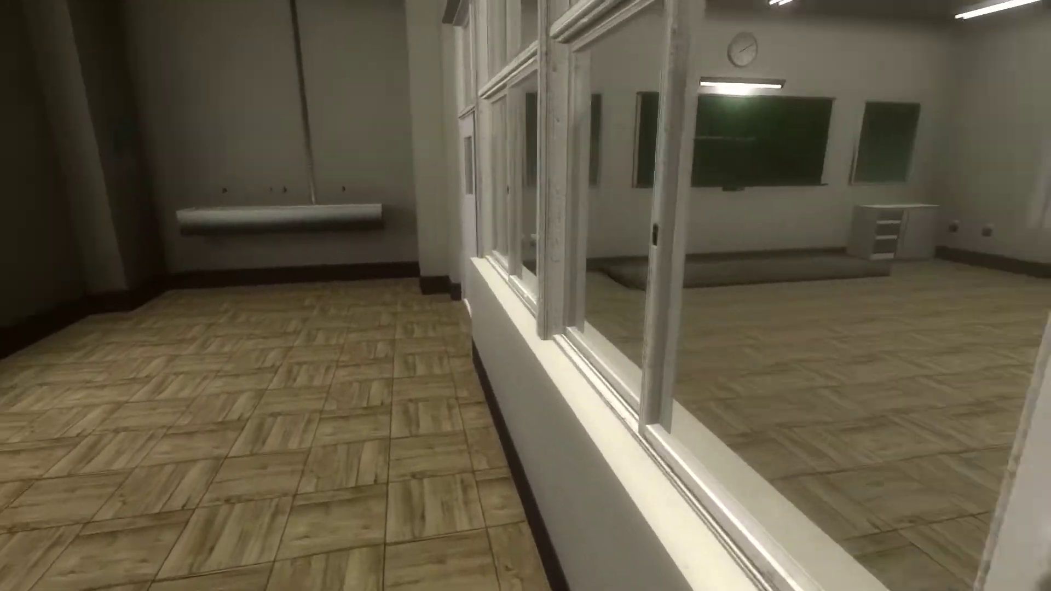
key("w")
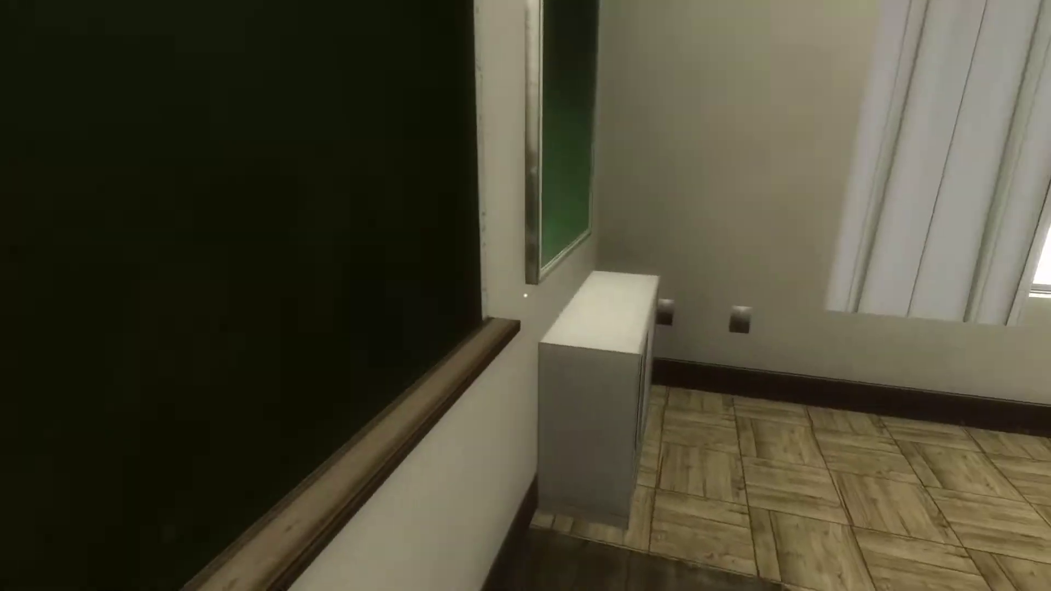
key("w")
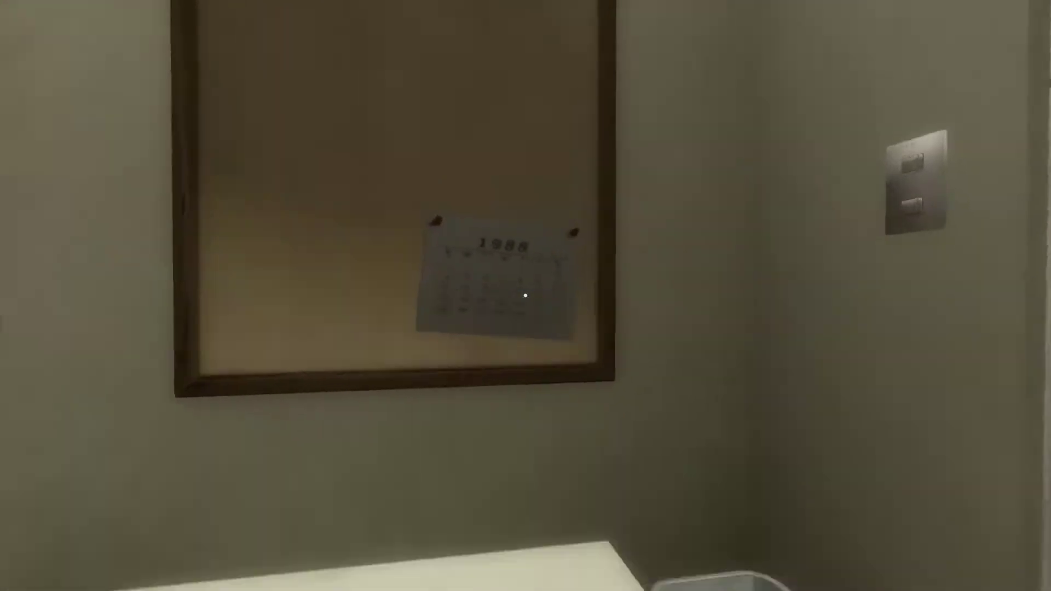
key("w")
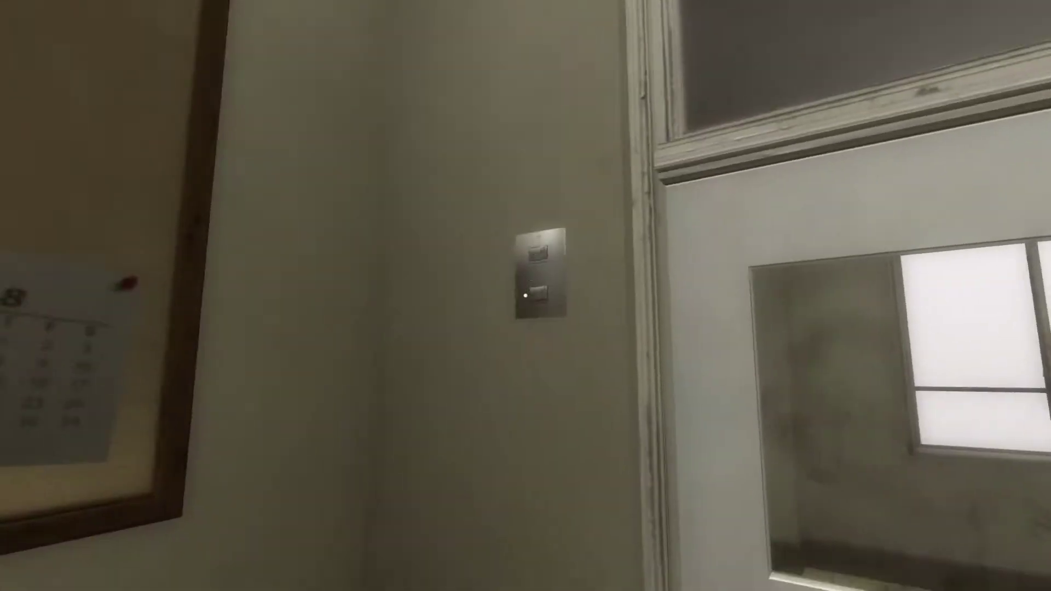
key("w")
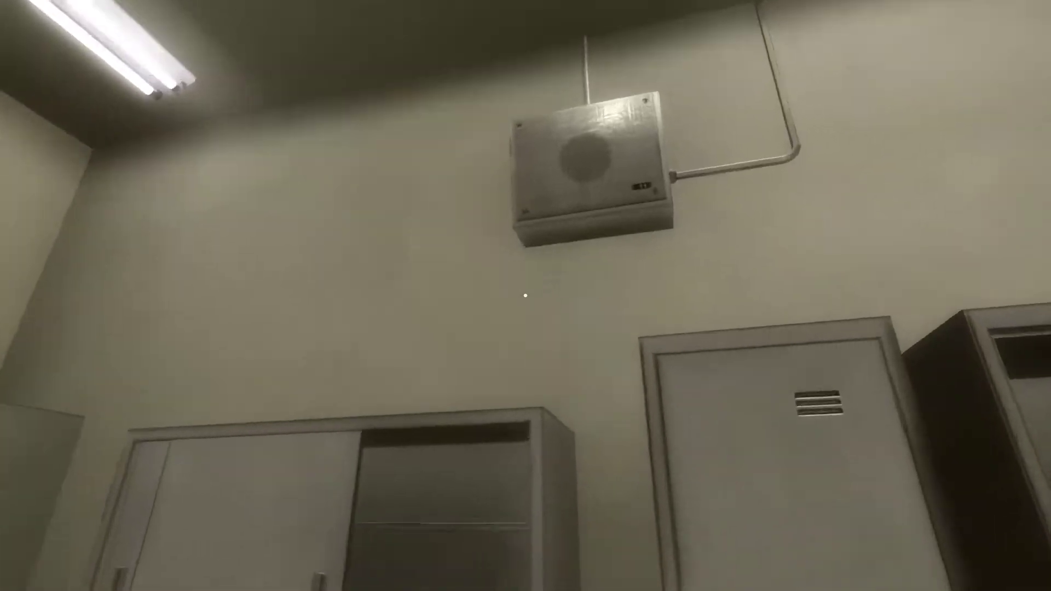
key("s")
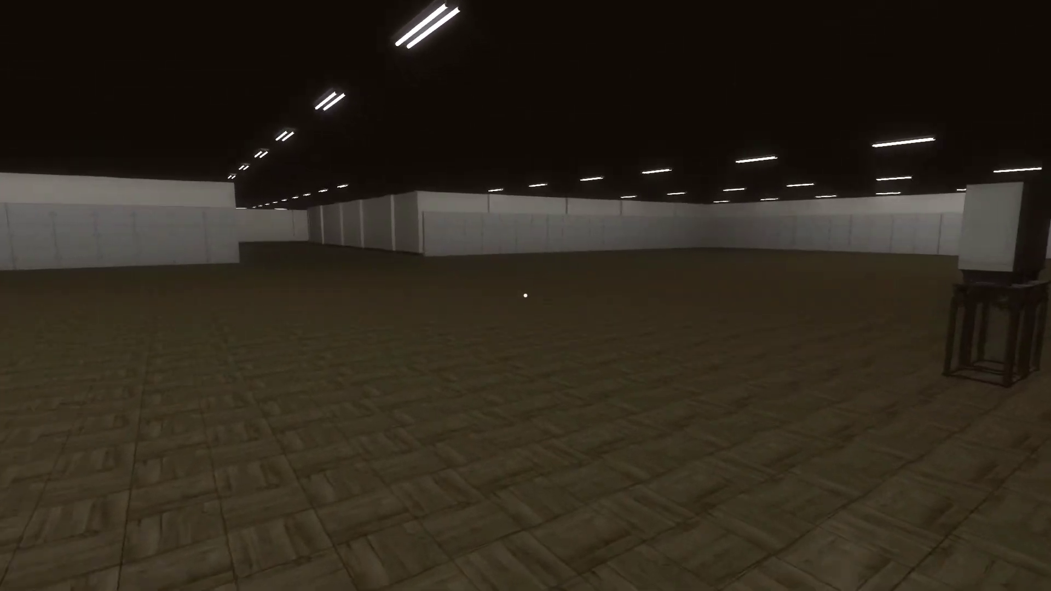
key("w")
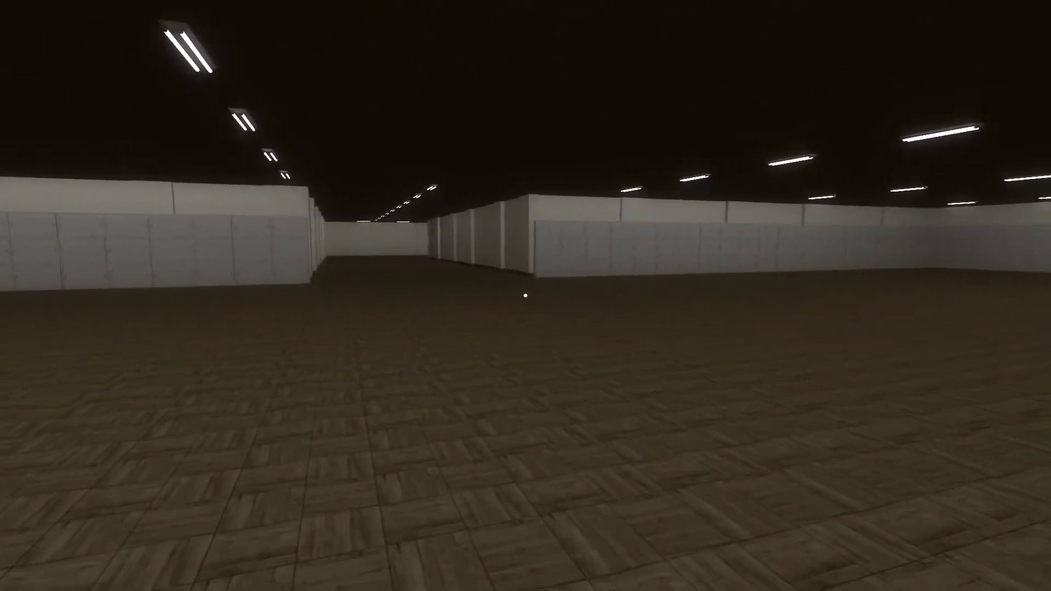
key("w")
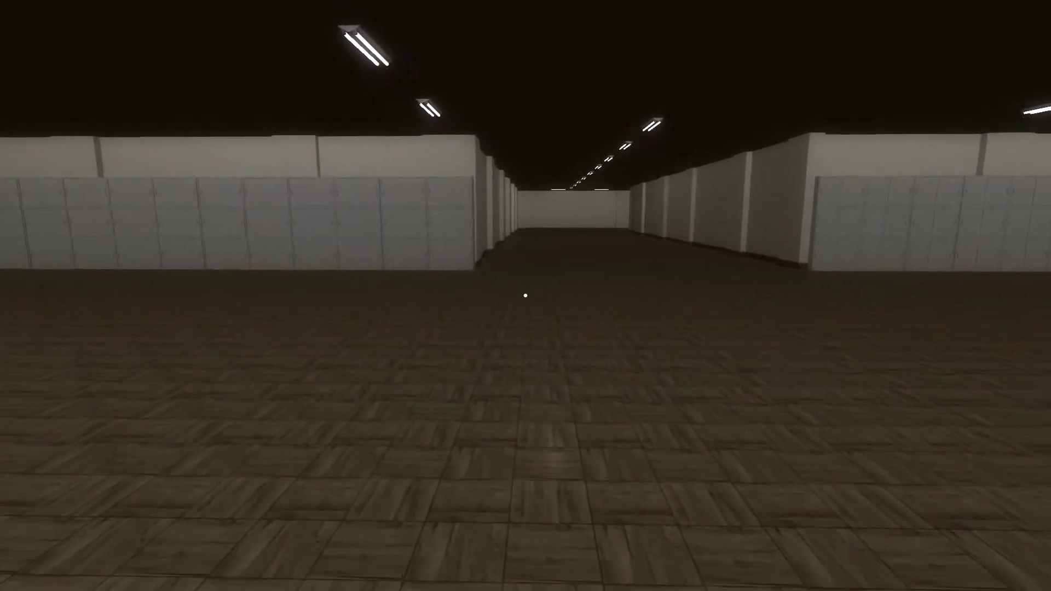
key("w")
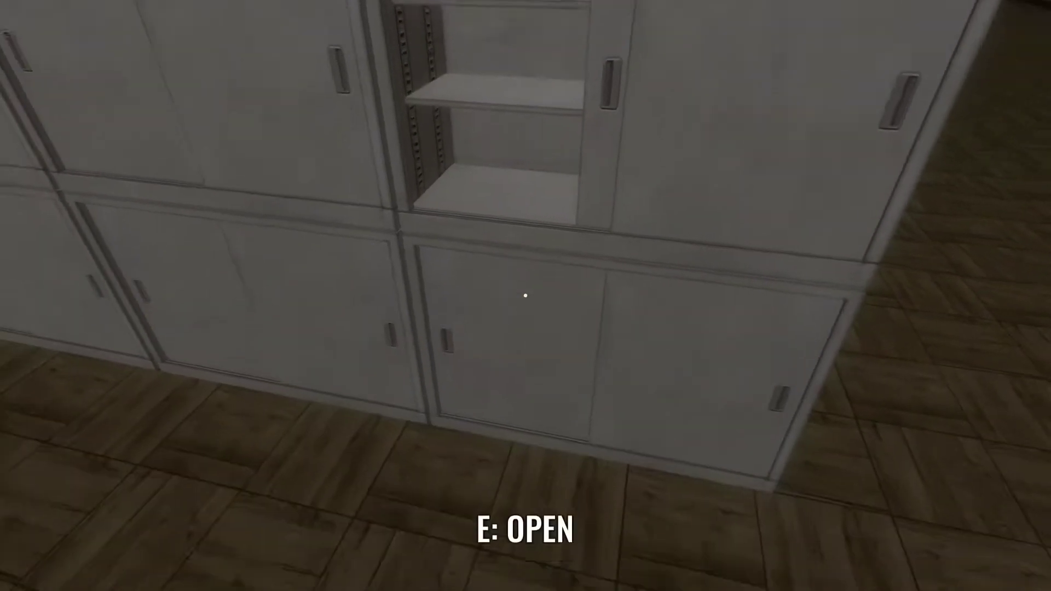
key("e")
key("w")
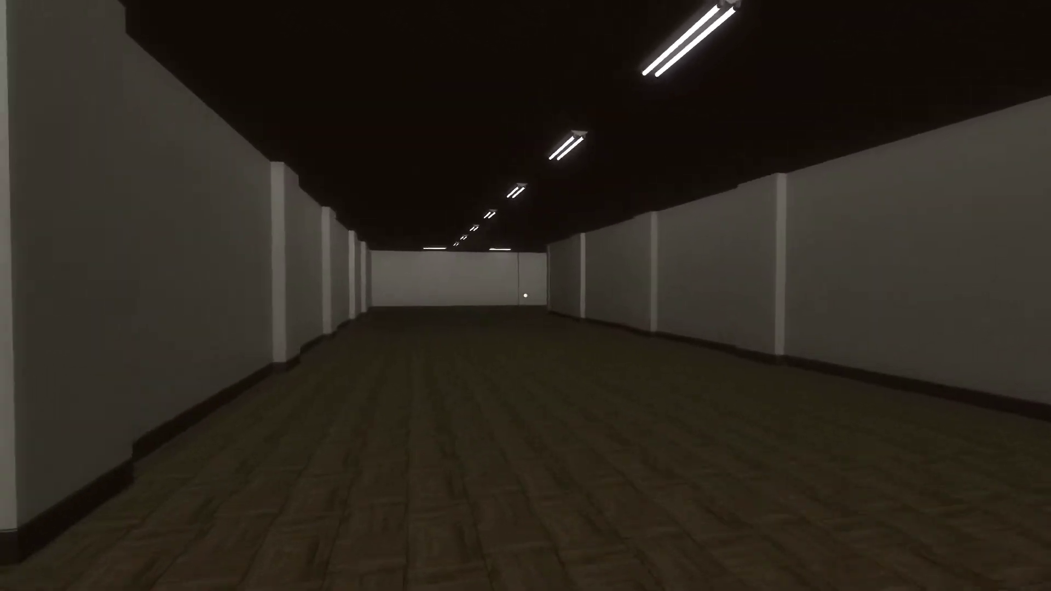
key("w")
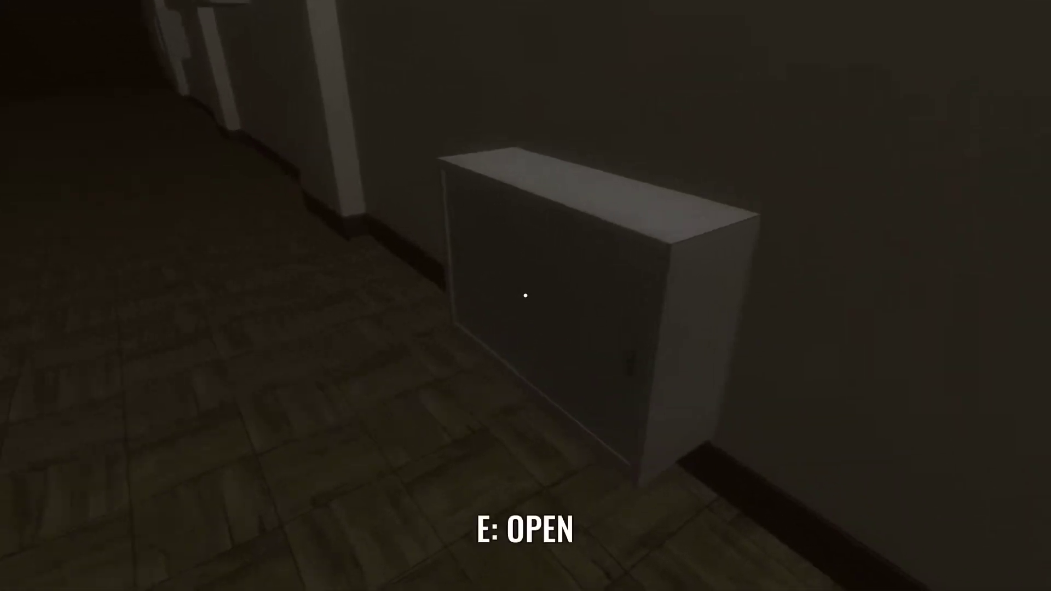
key("e")
key("w")
key("w")
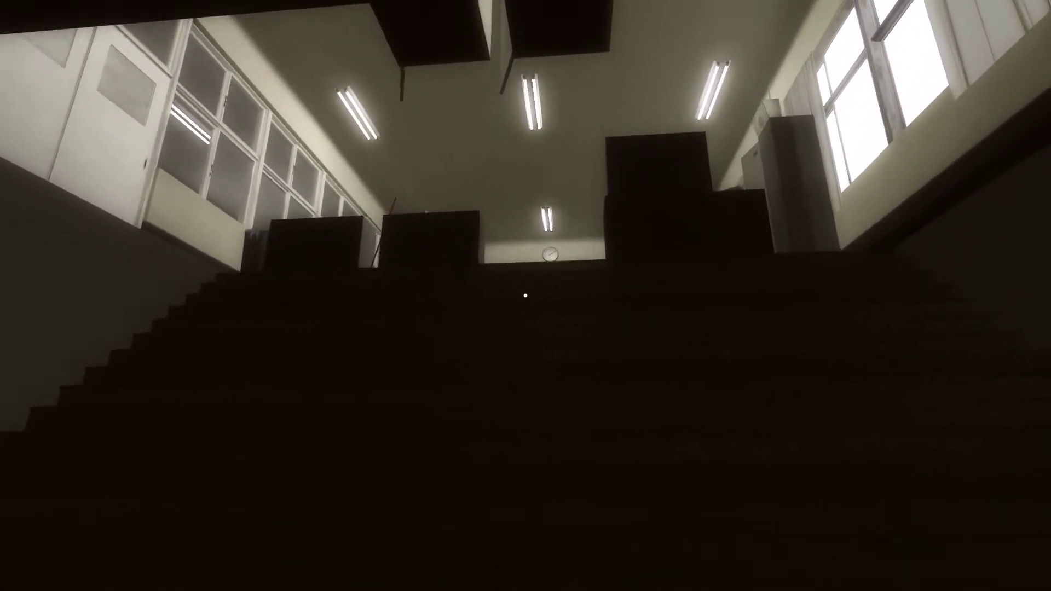
key("w")
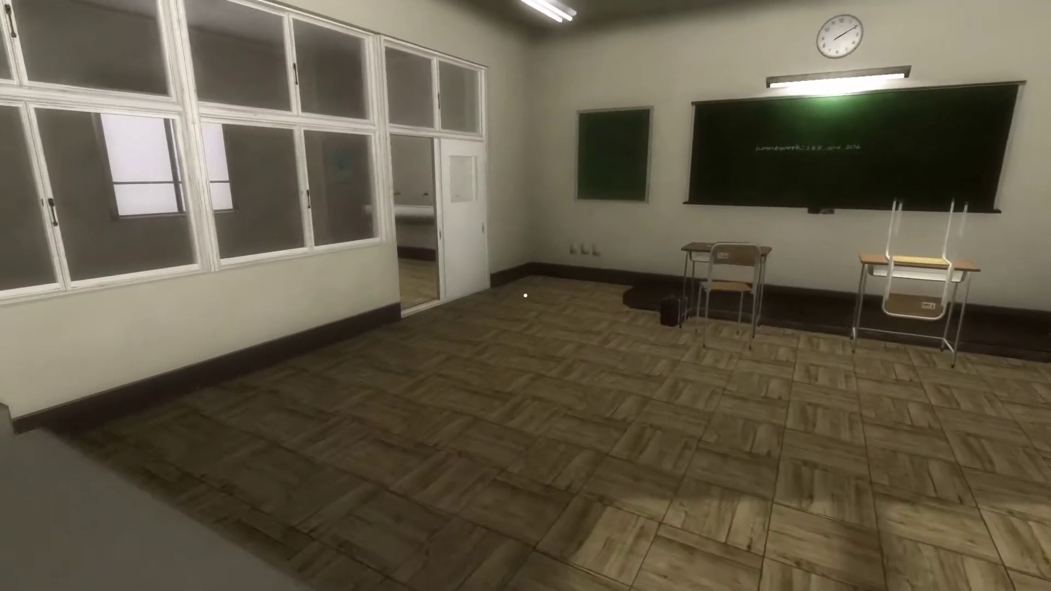
key("w")
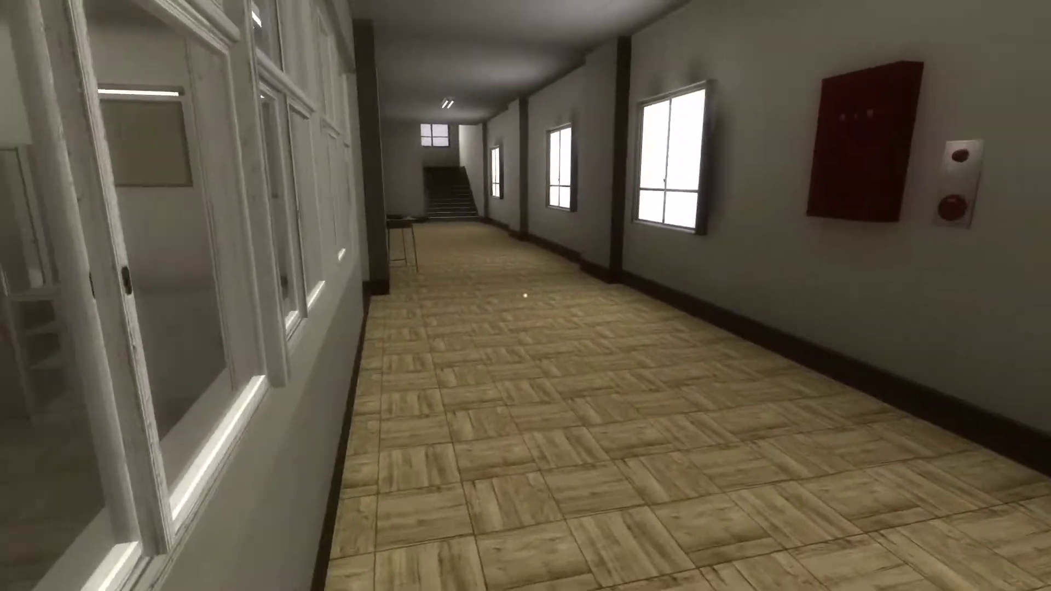
key("w")
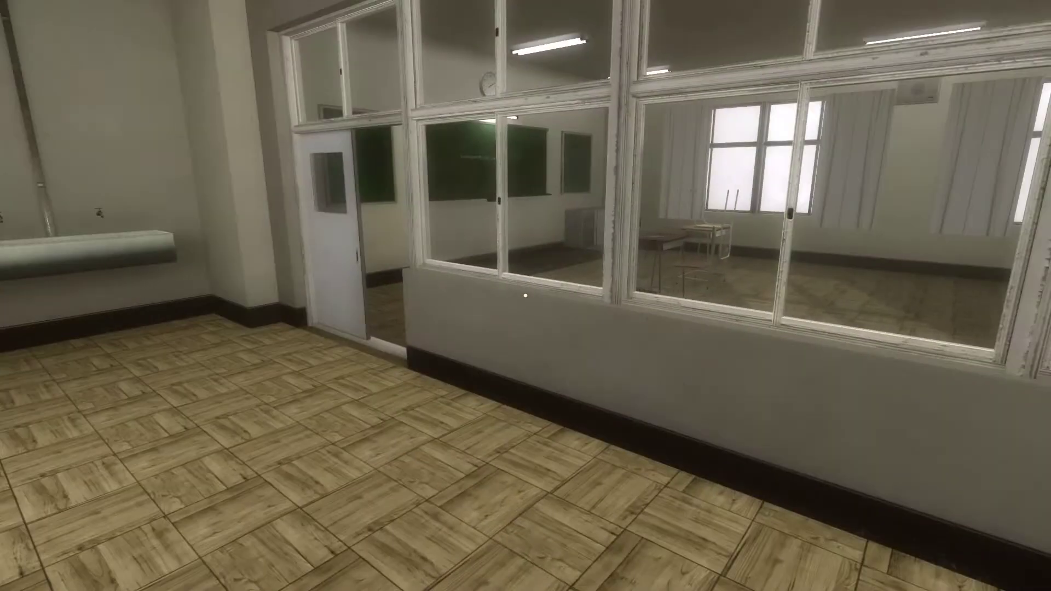
key("w")
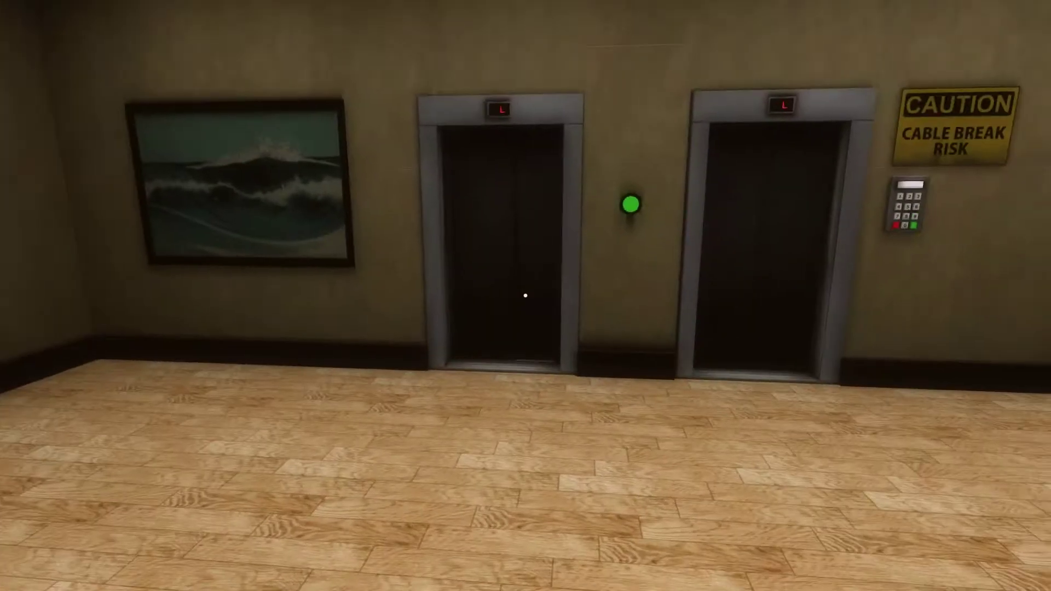
key("w")
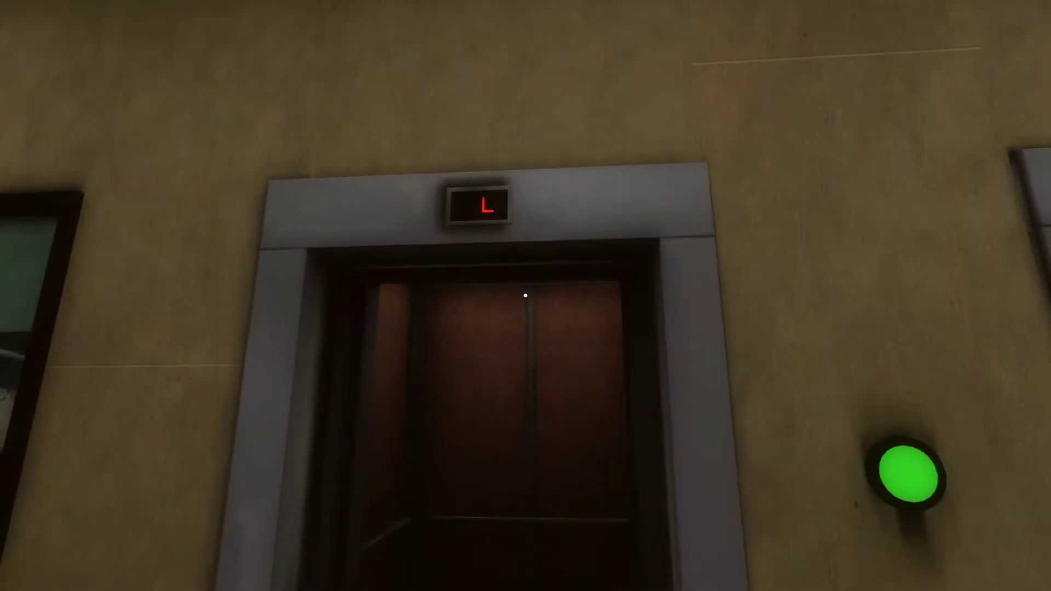
key("w")
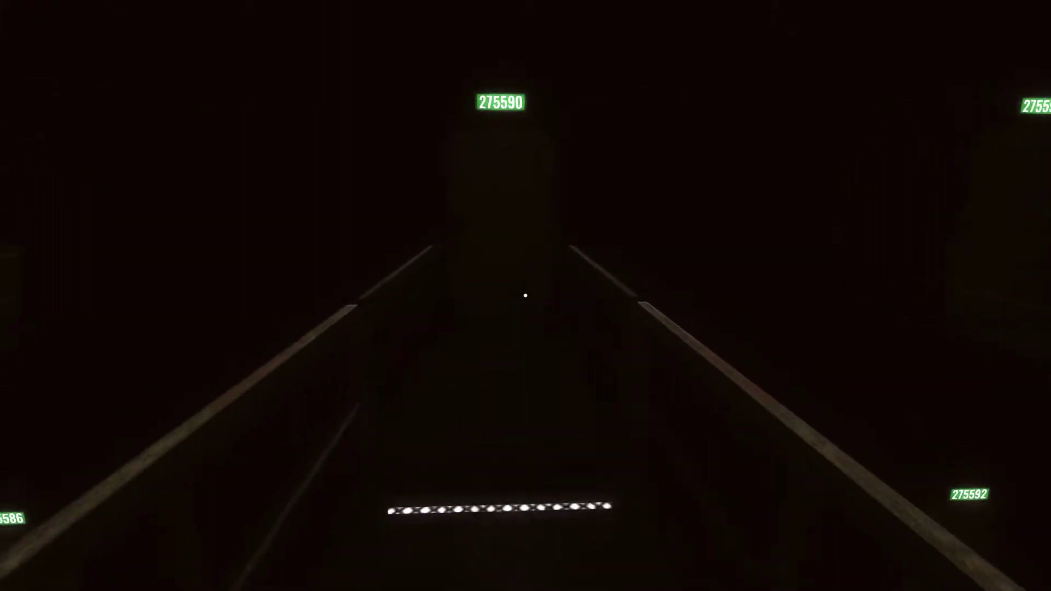
key("w")
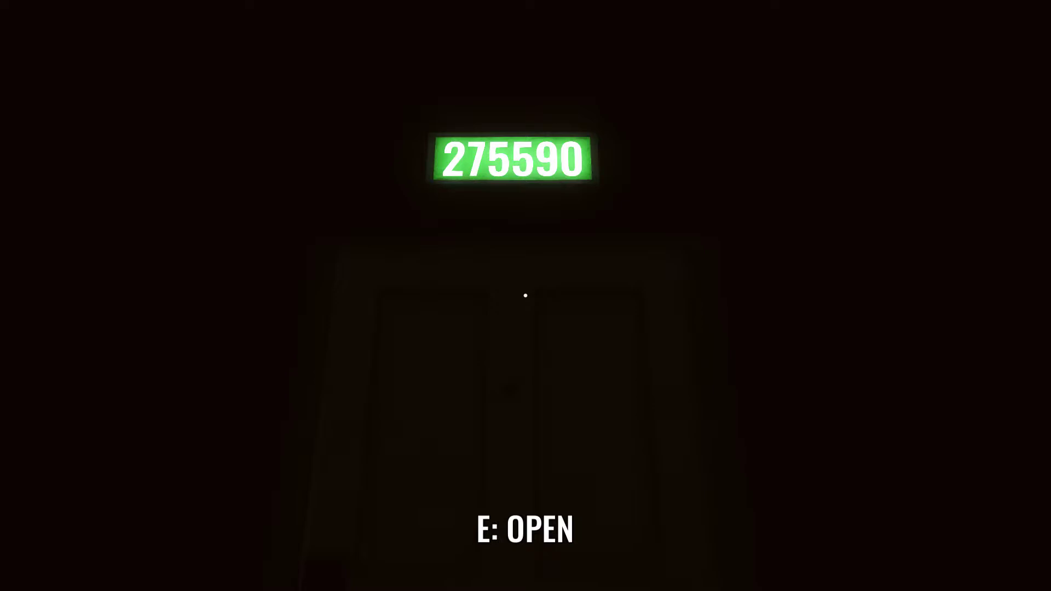
key("e")
key("w")
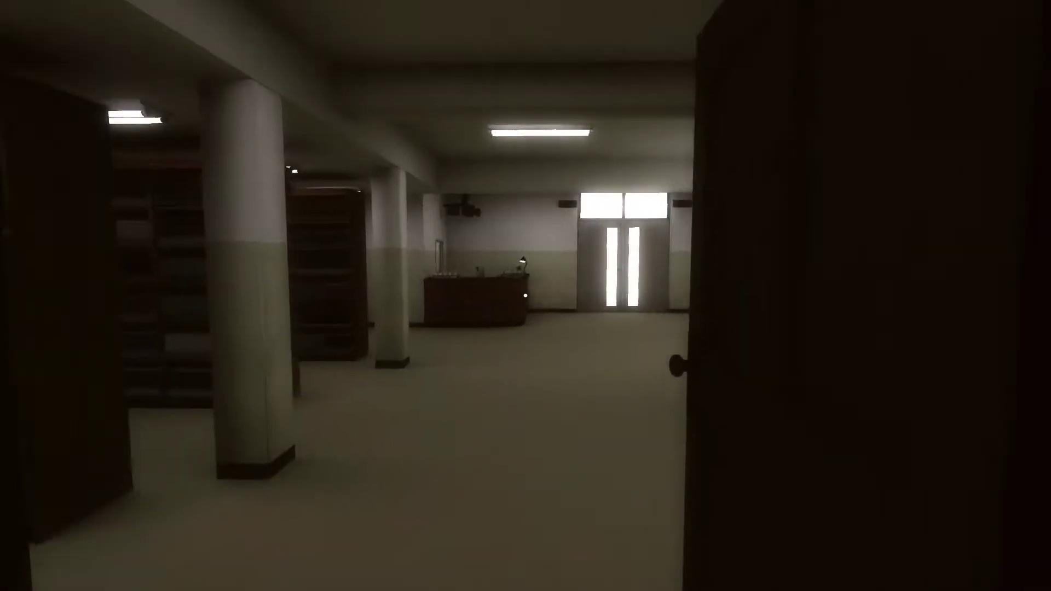
key("w")
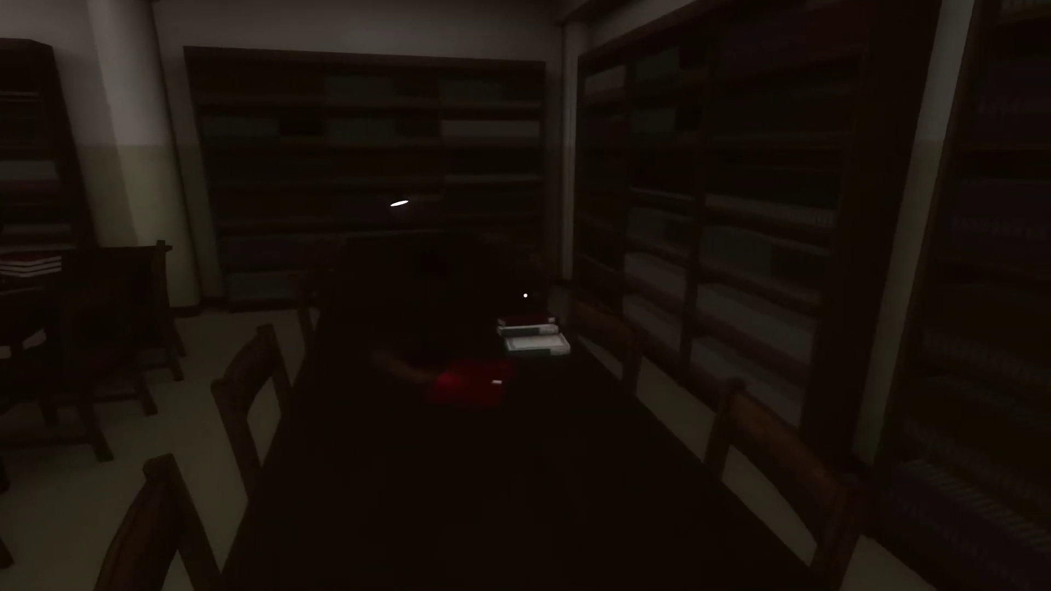
key("w")
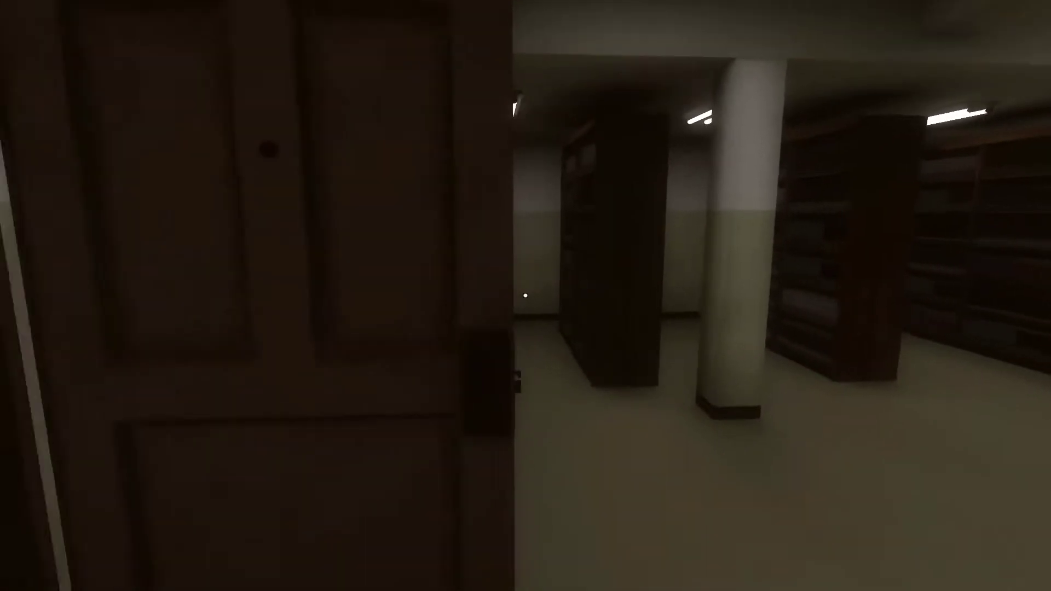
key("w")
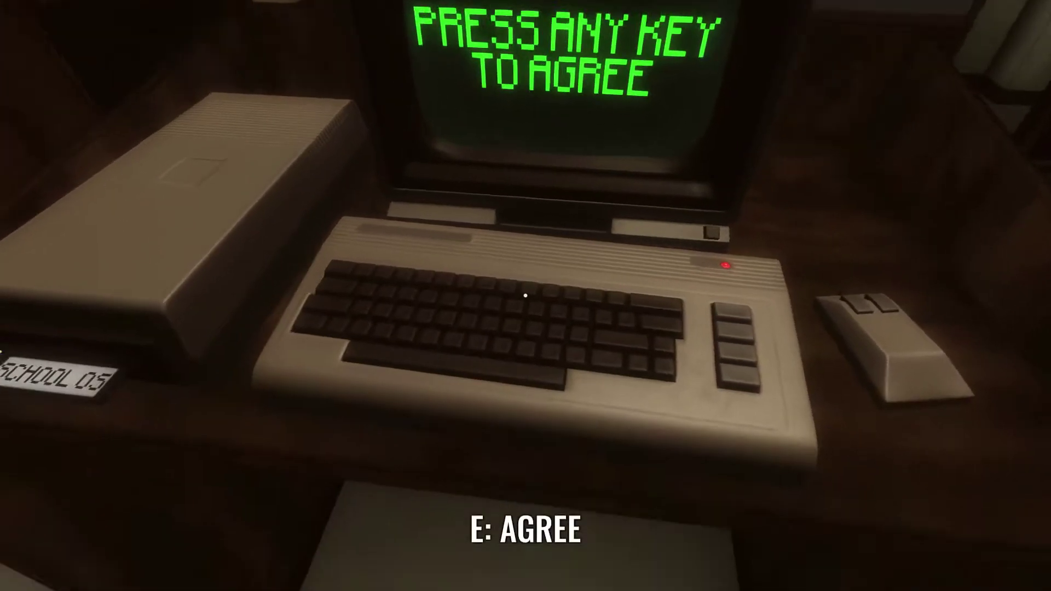
key("e")
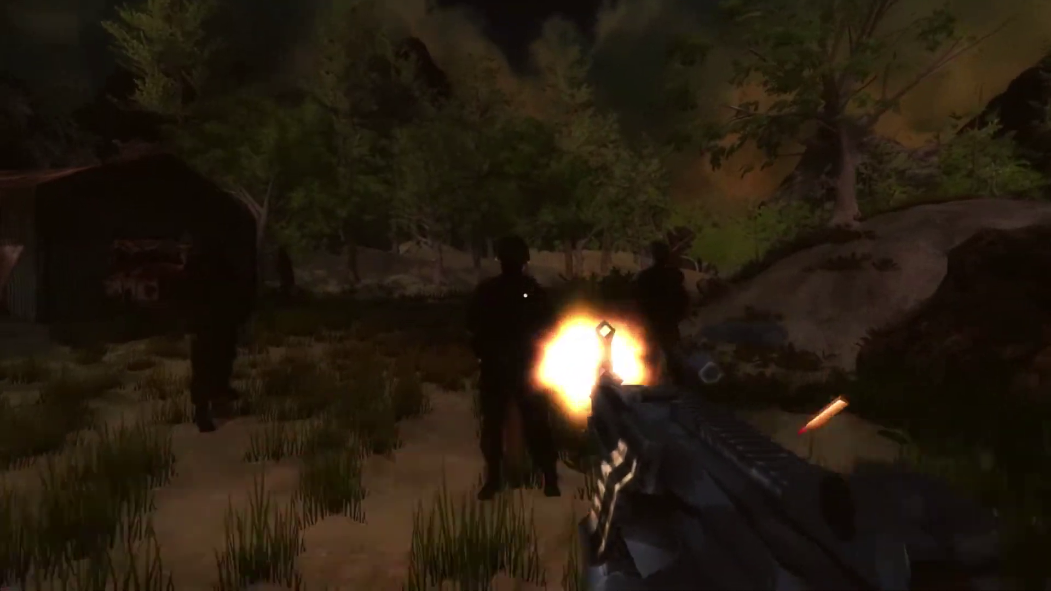
key("w")
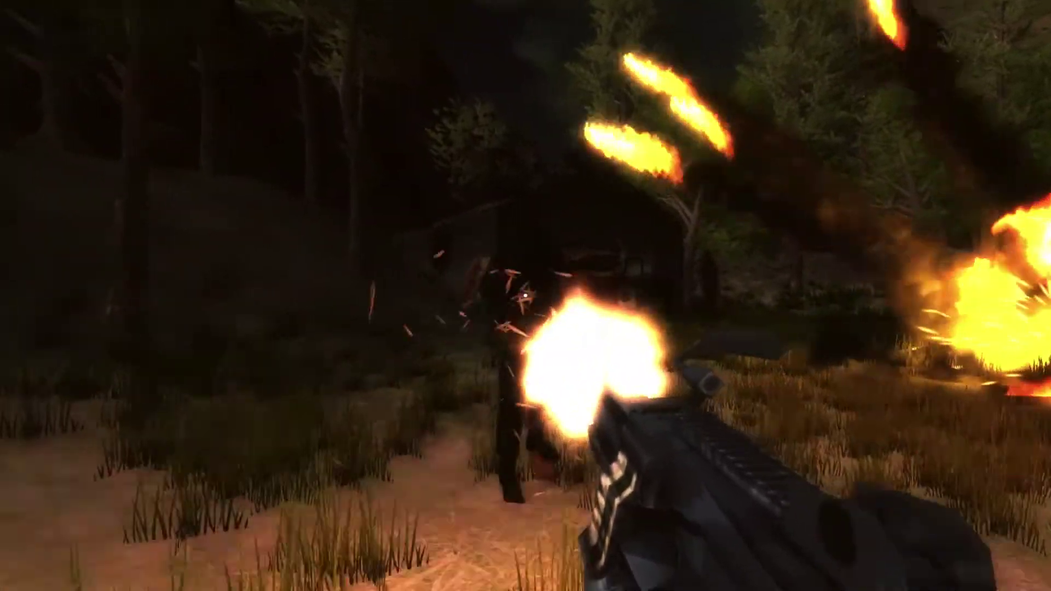
key("w")
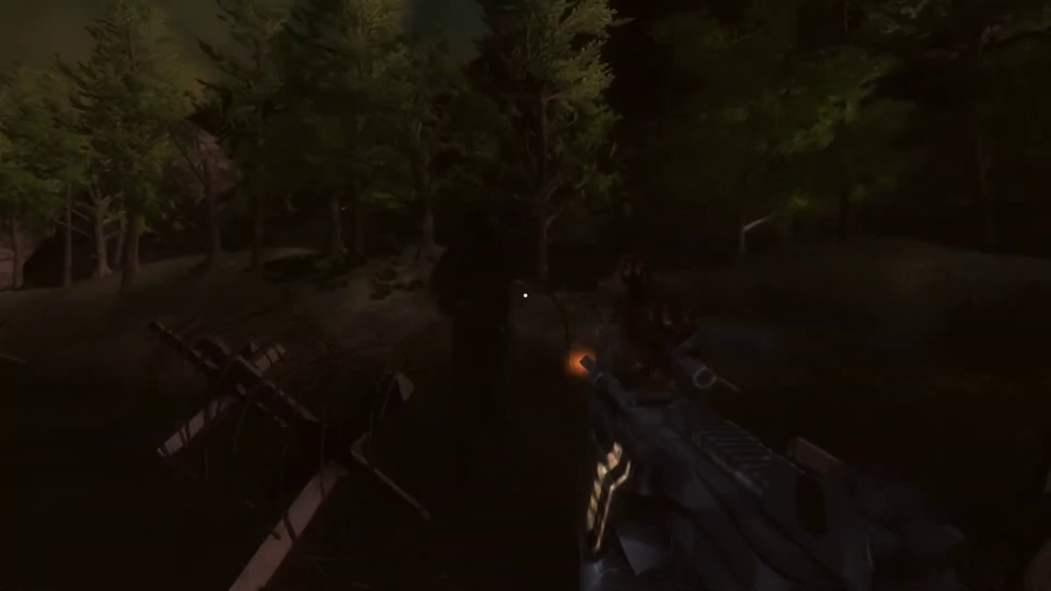
left_click_drag(524, 295, 524, 295)
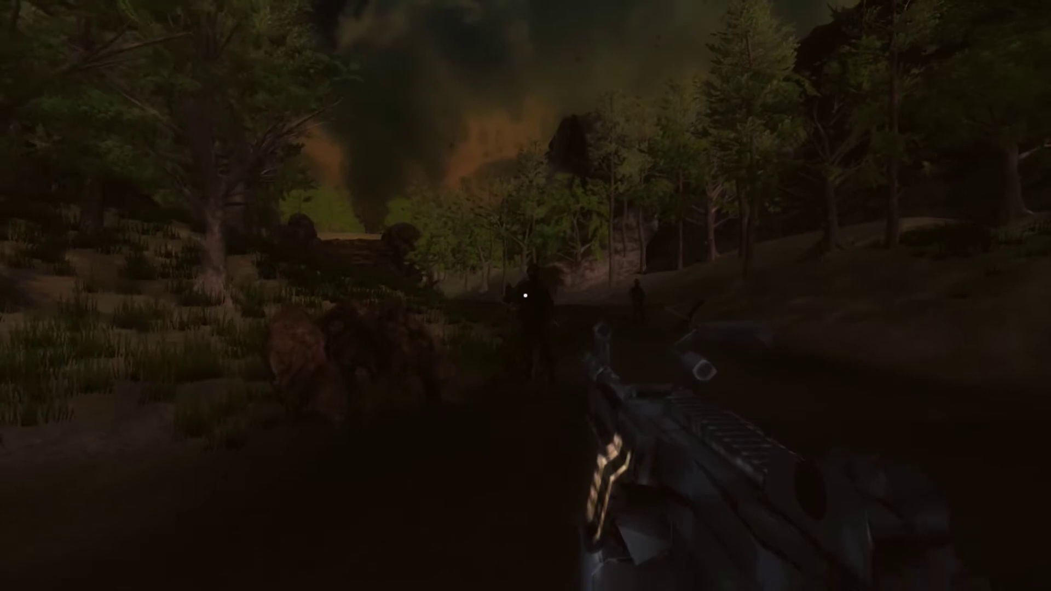
left_click_drag(525, 296, 524, 295)
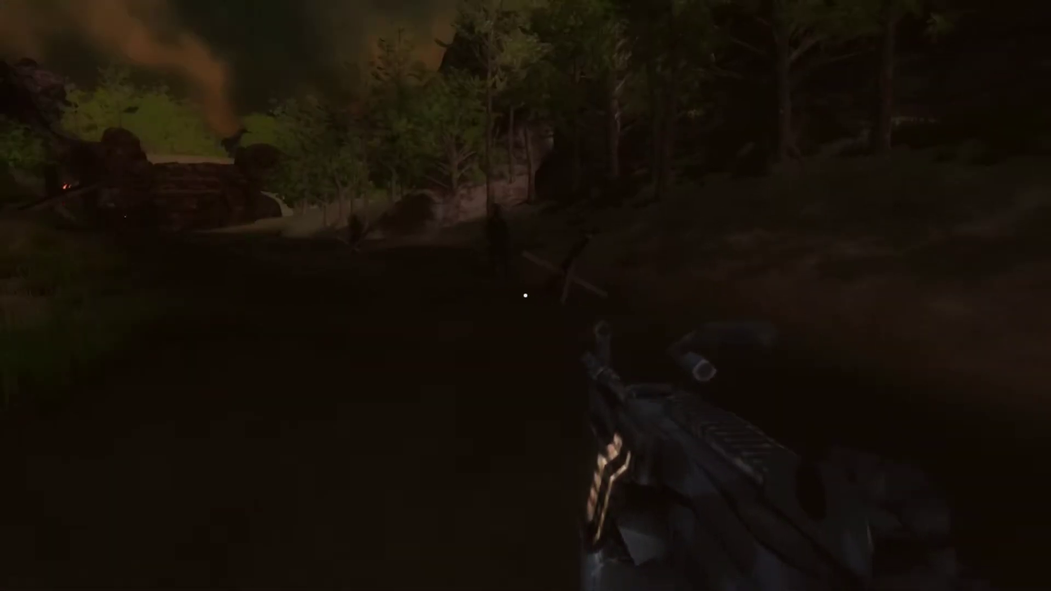
left_click_drag(525, 294, 525, 294)
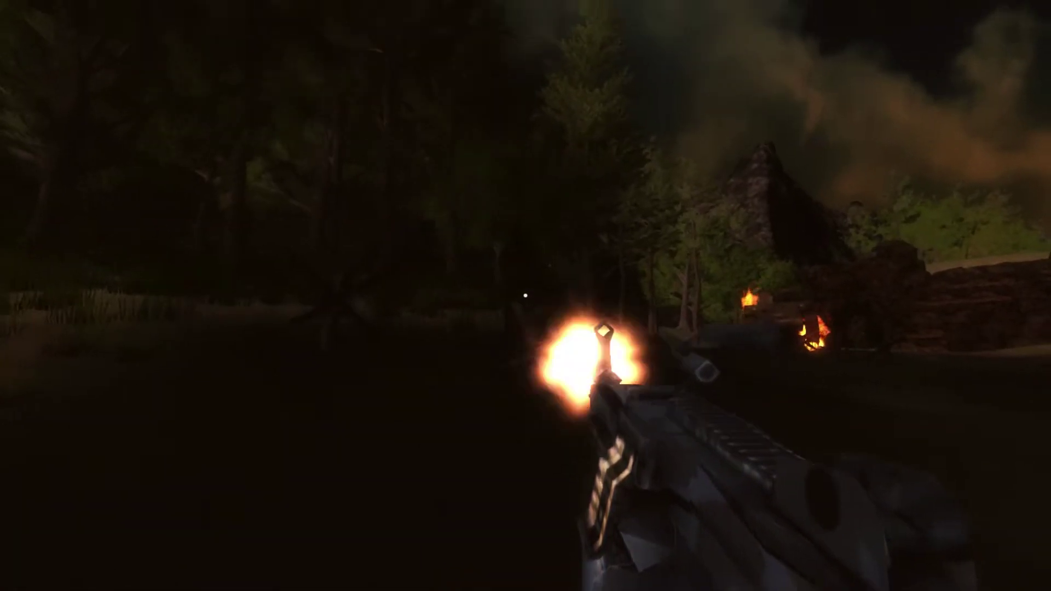
left_click_drag(524, 294, 525, 294)
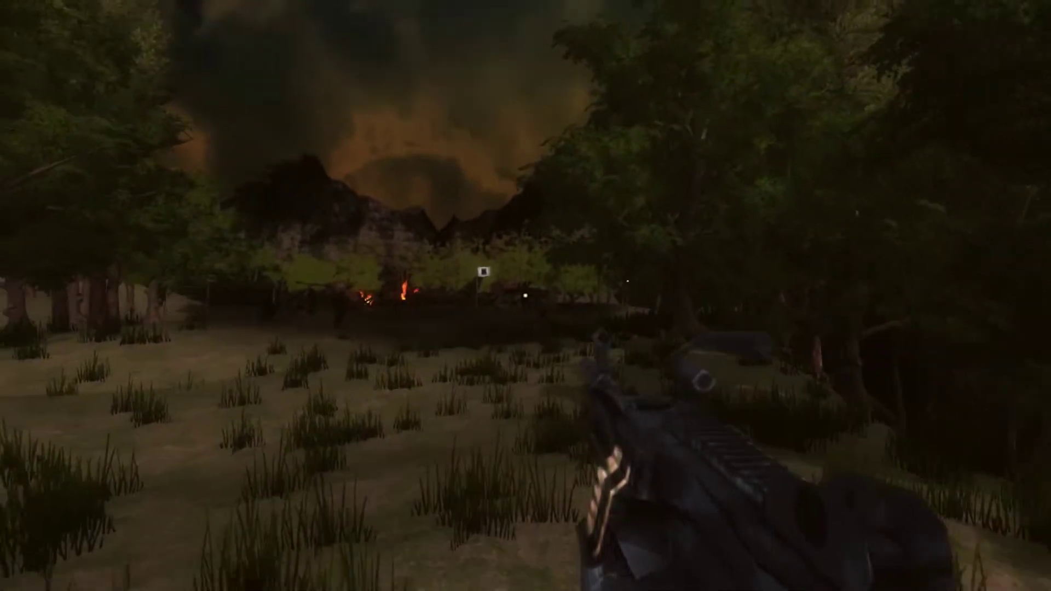
left_click(525, 296)
left_click(527, 295)
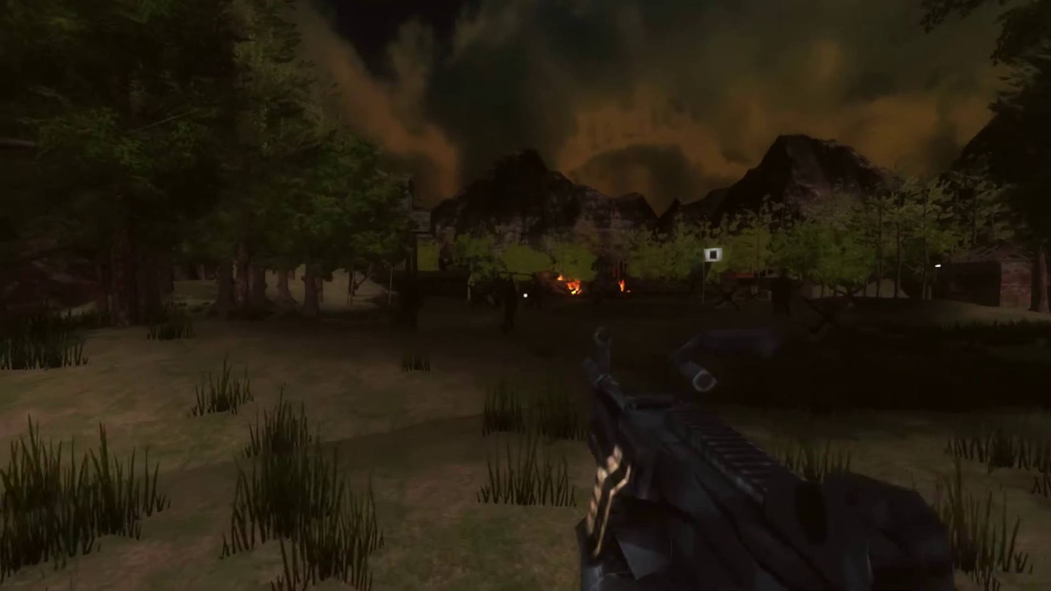
left_click(526, 296)
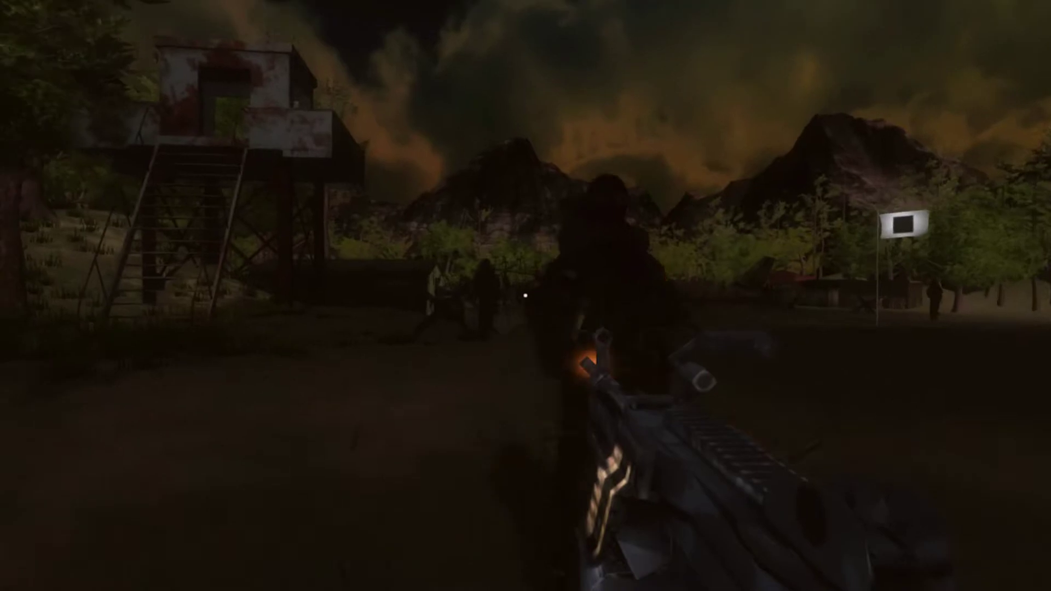
left_click(526, 296)
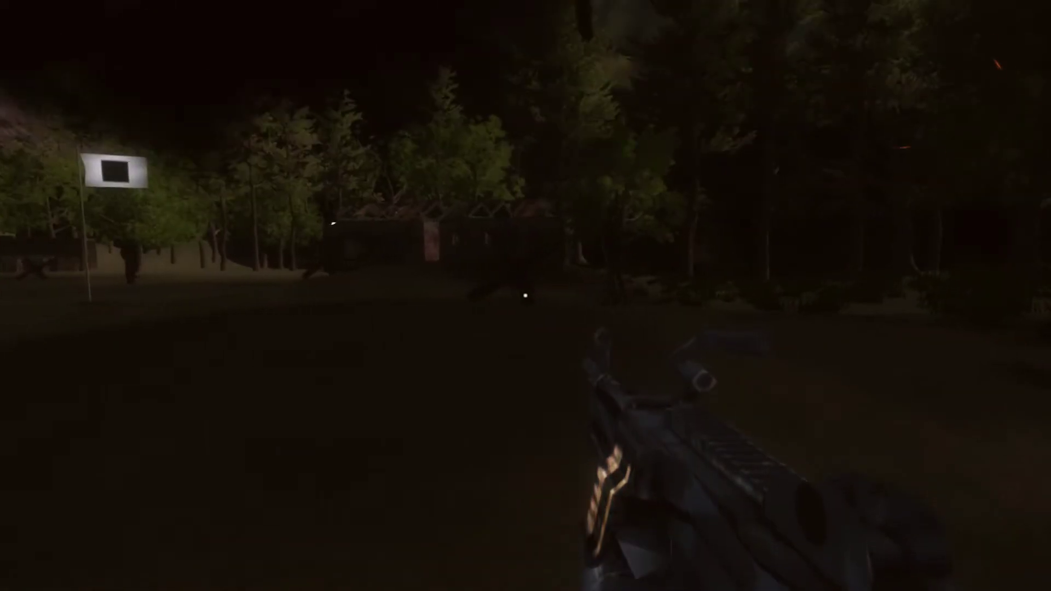
left_click(526, 296)
left_click(525, 297)
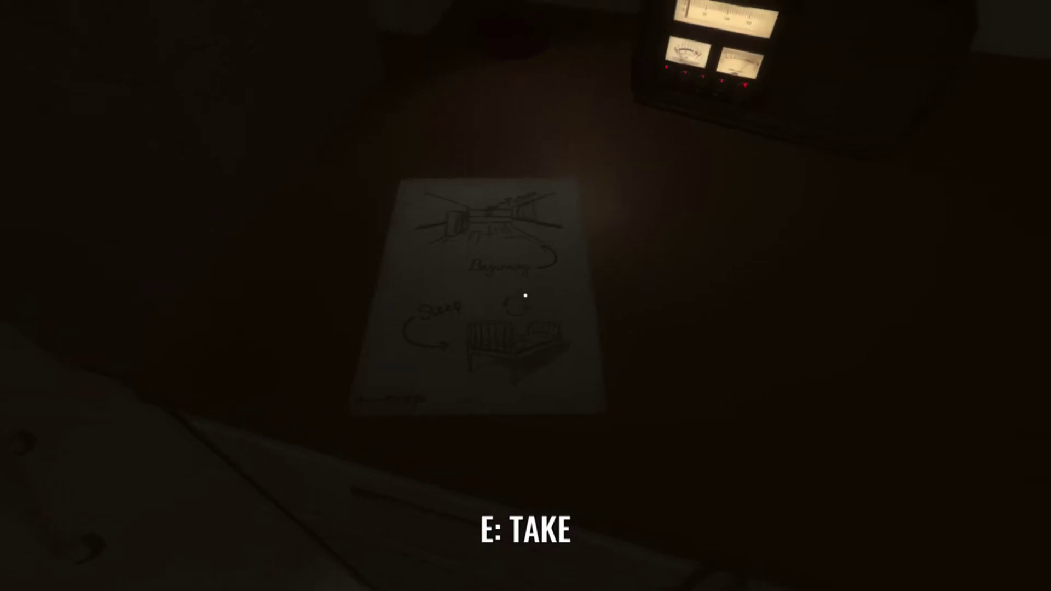
key("e")
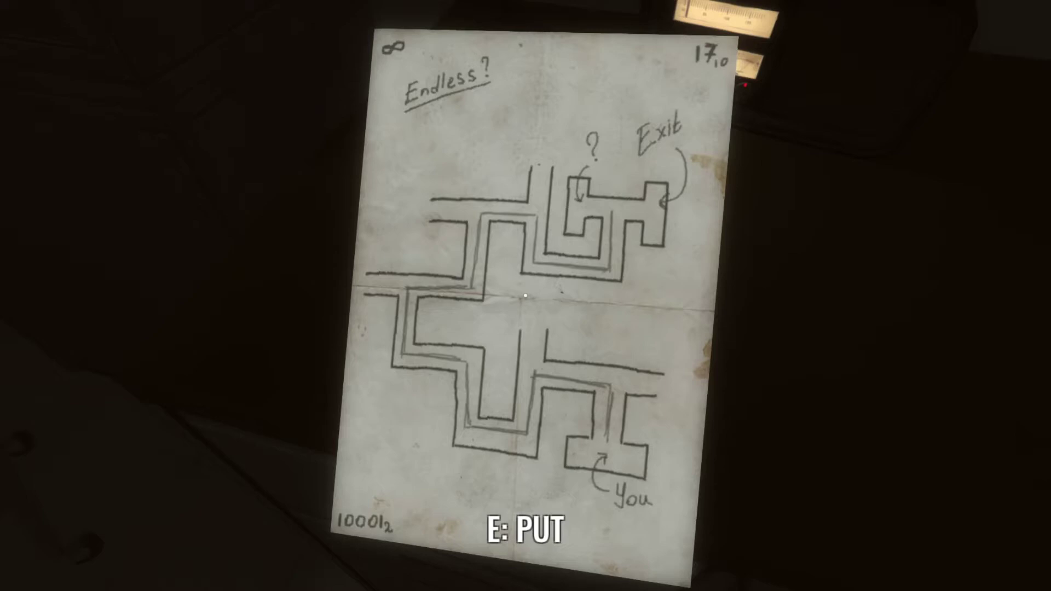
key("e")
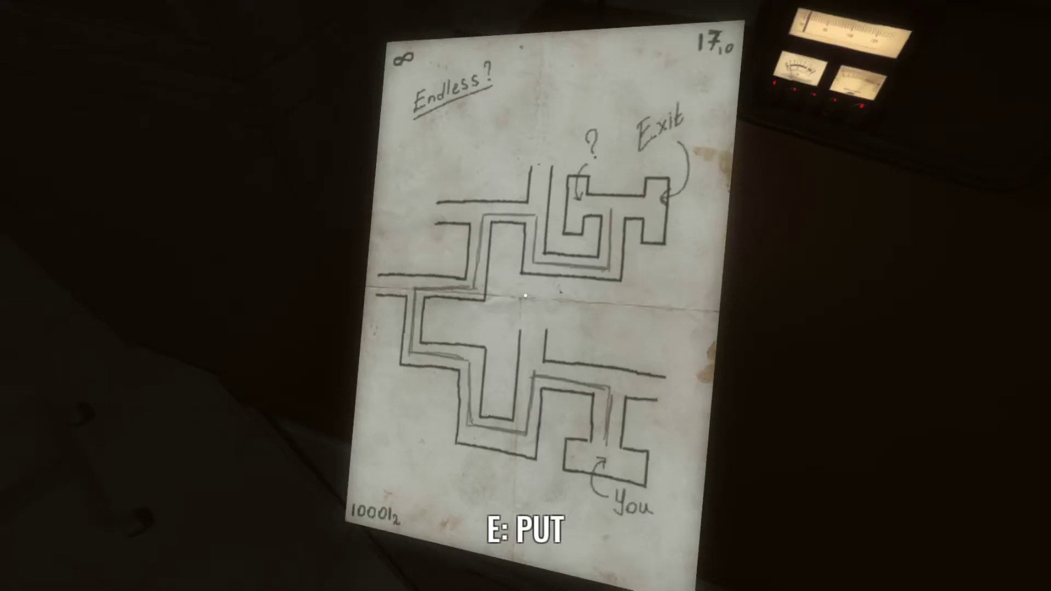
key("e")
key("w")
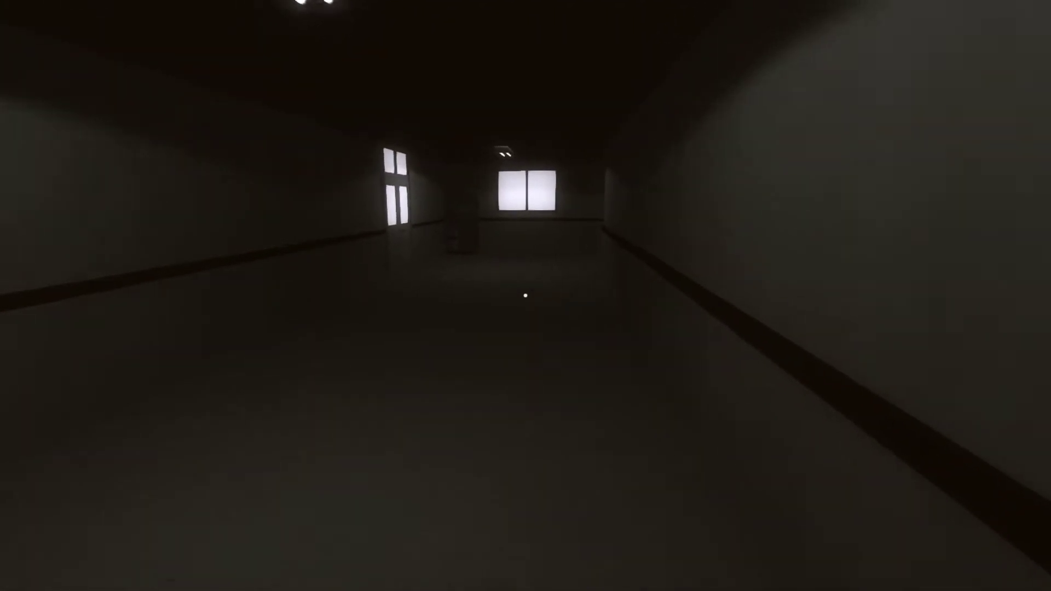
key("w")
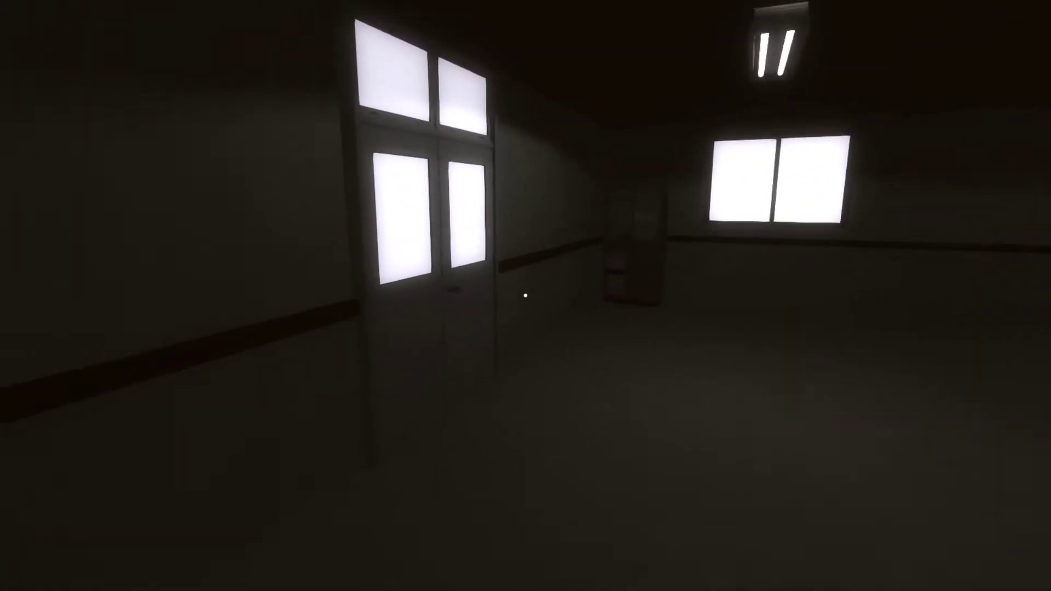
key("w")
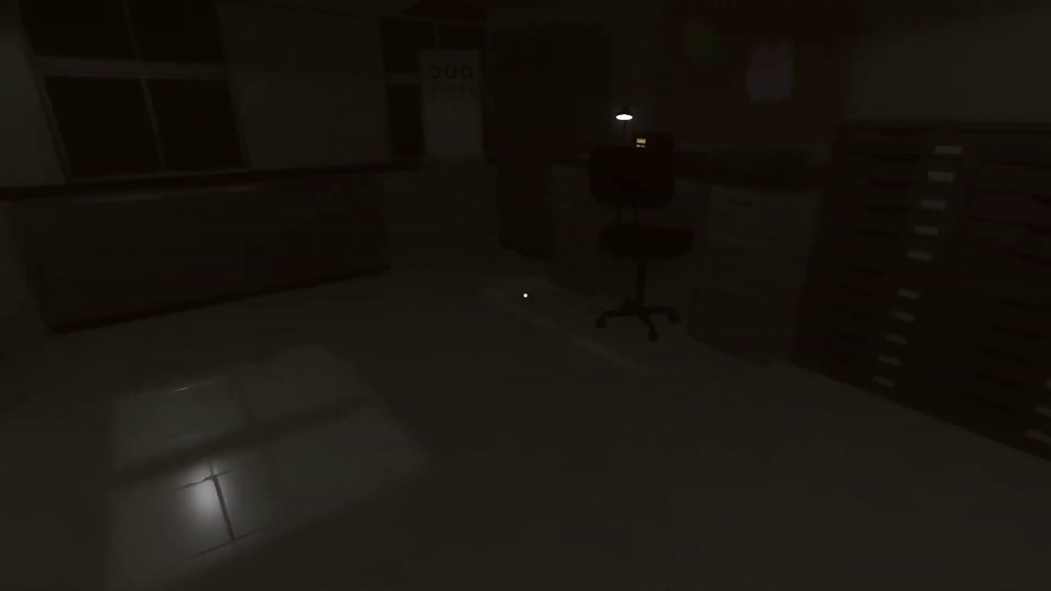
key("e")
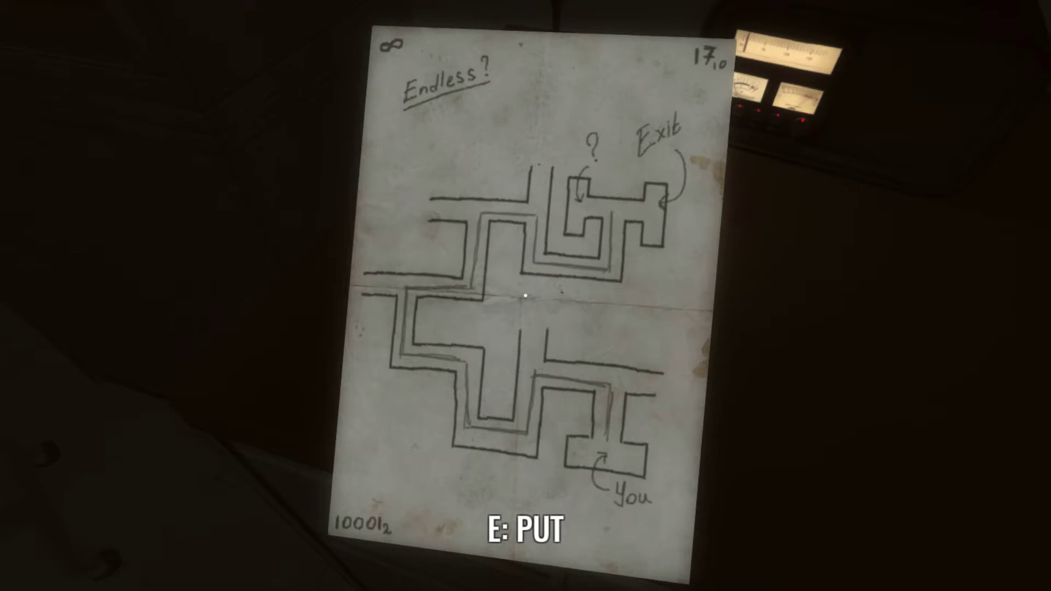
key("e")
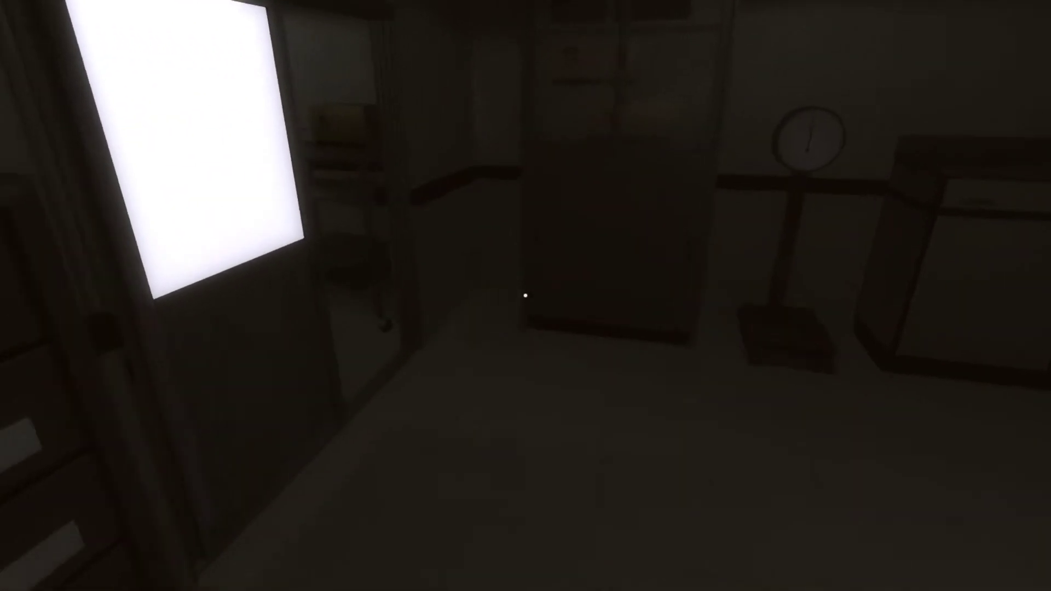
key("w")
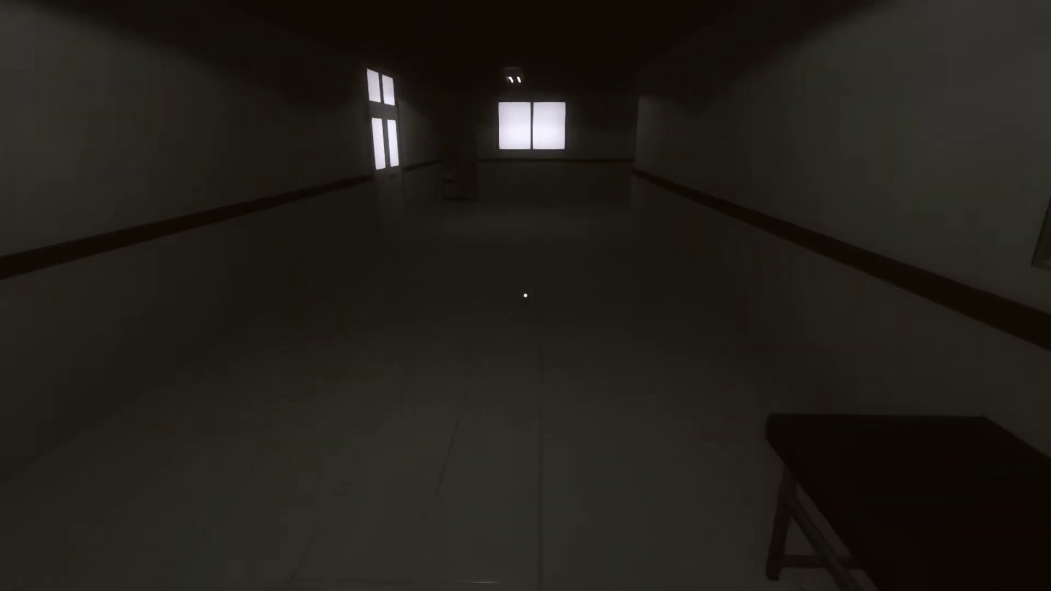
key("w")
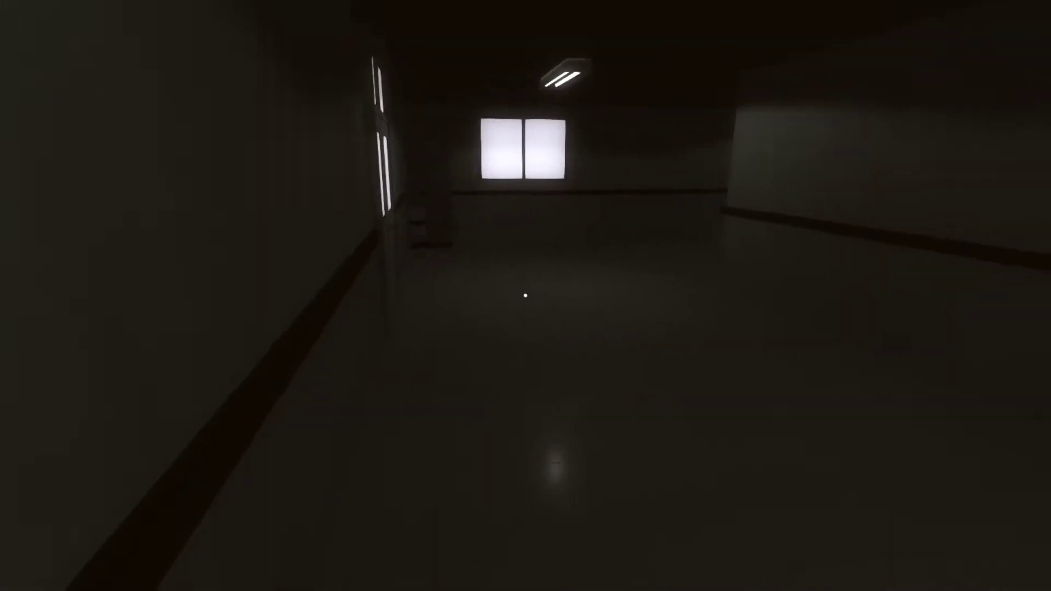
key("w")
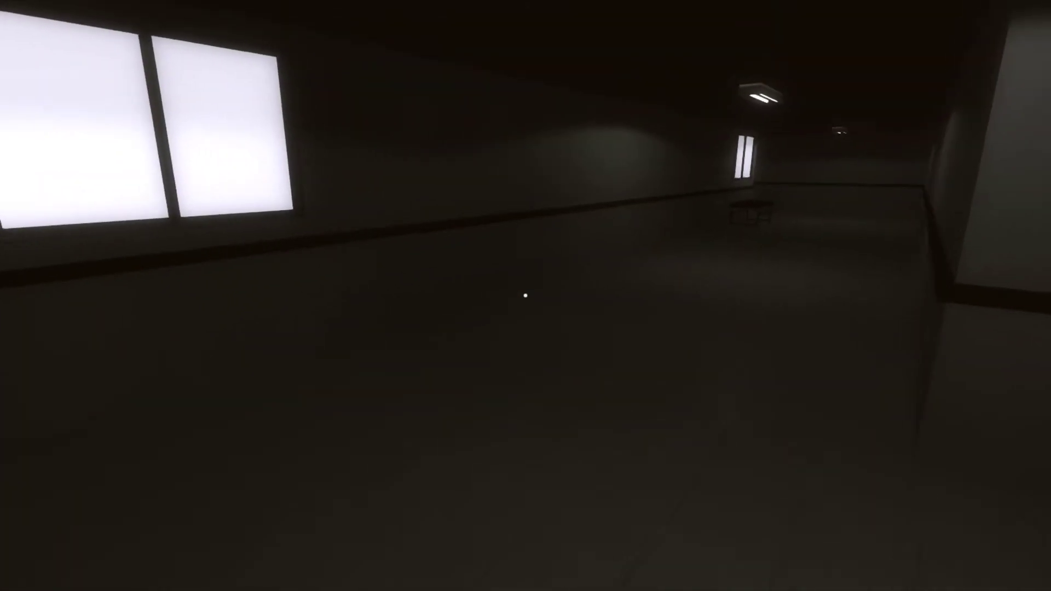
key("w")
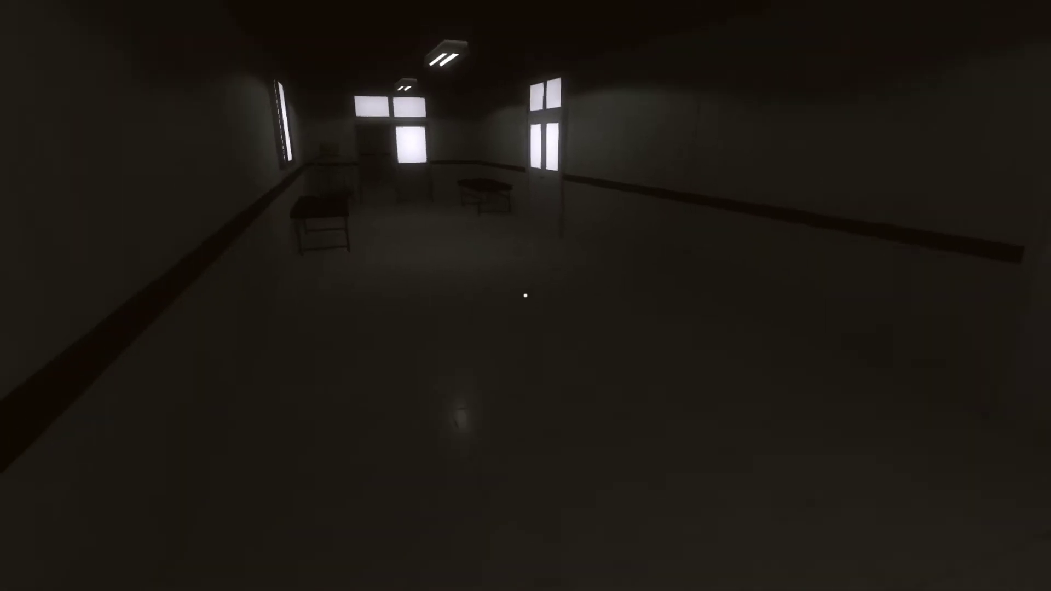
key("w")
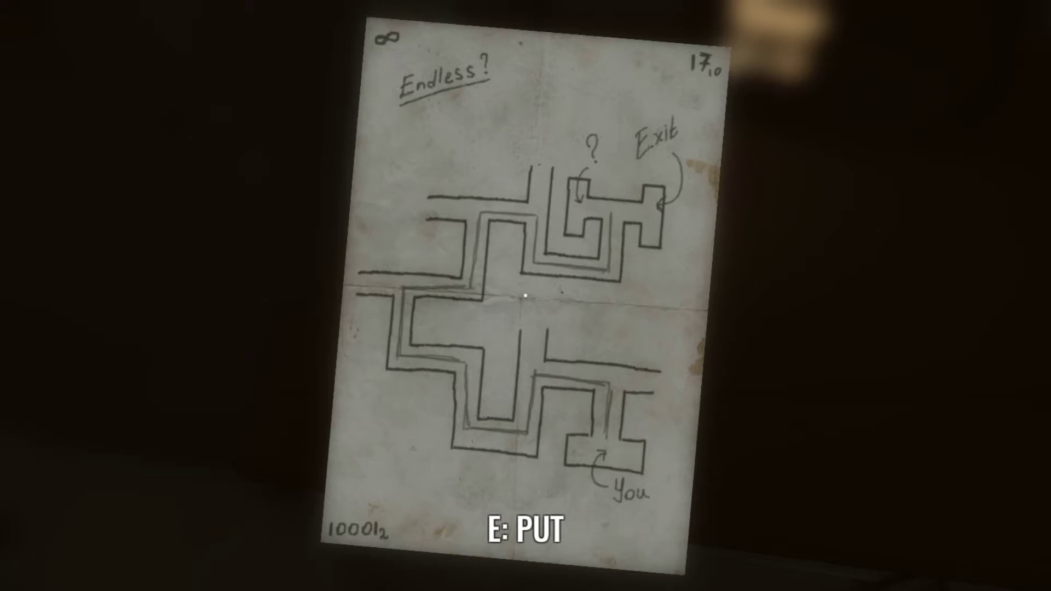
key("e")
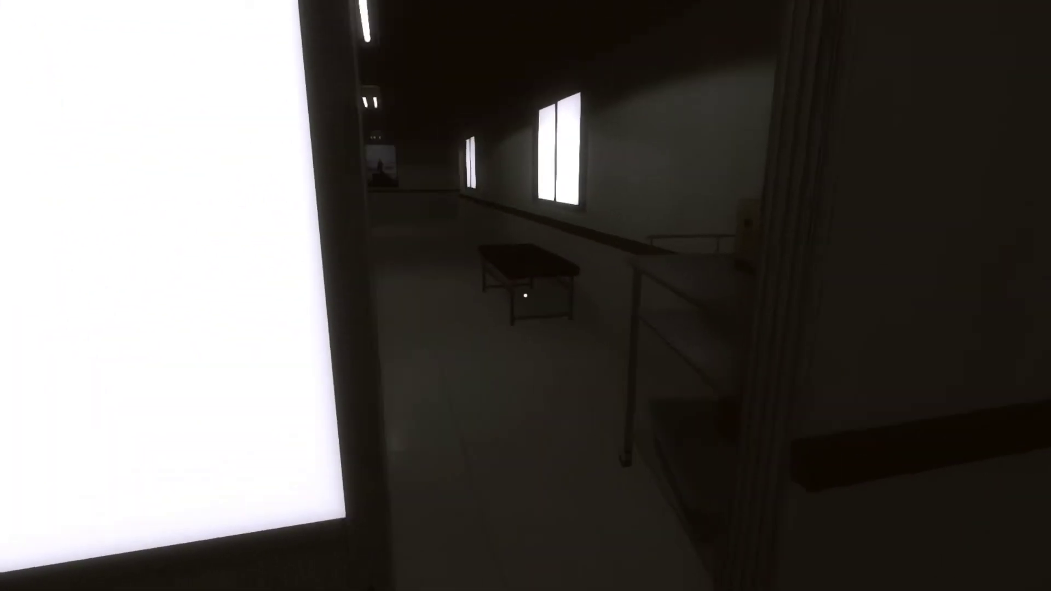
key("w")
key("w")
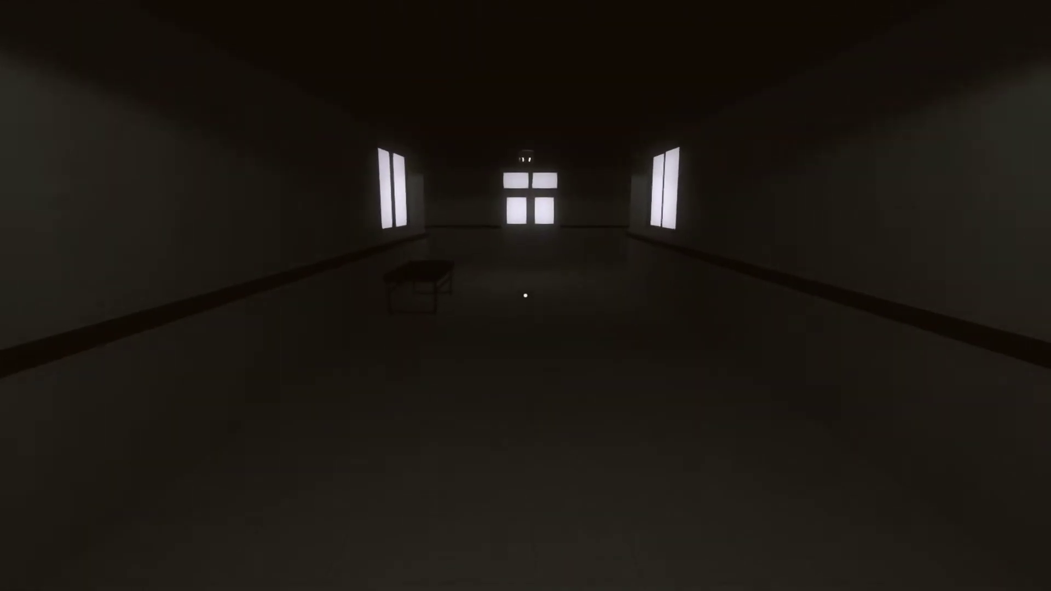
key("w")
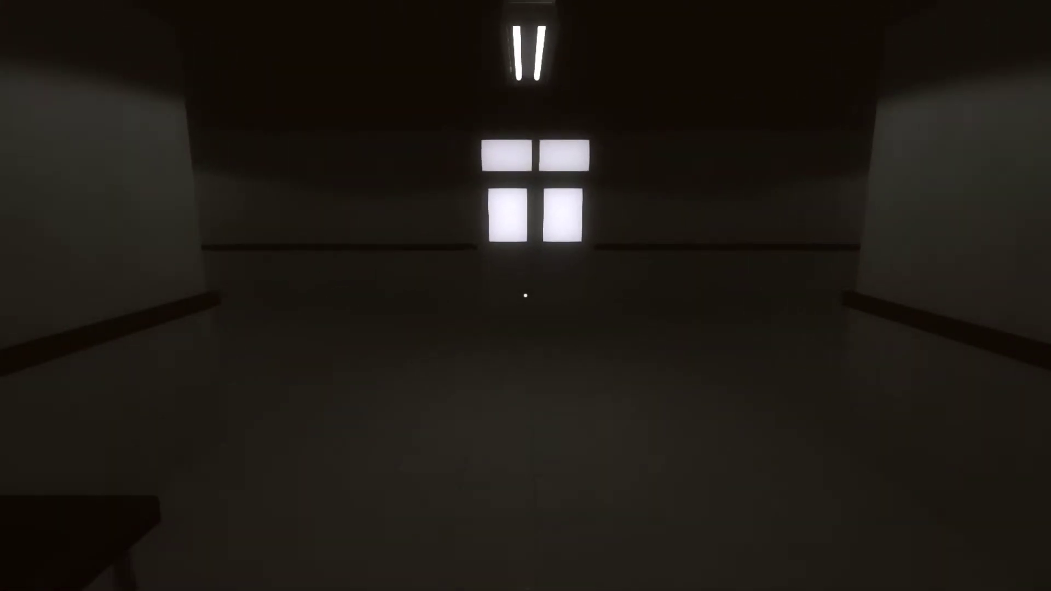
key("w")
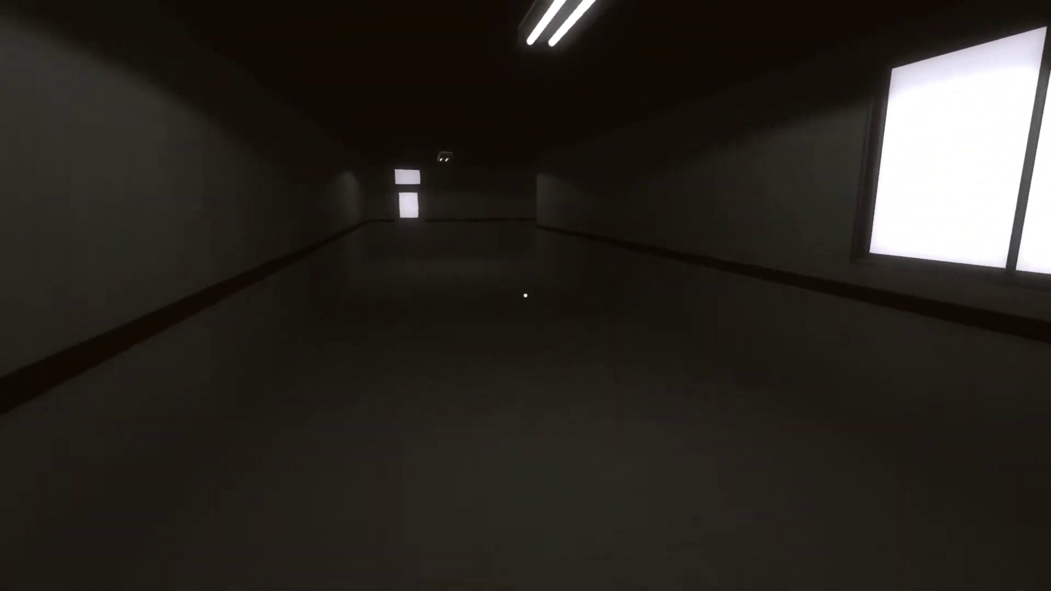
key("w")
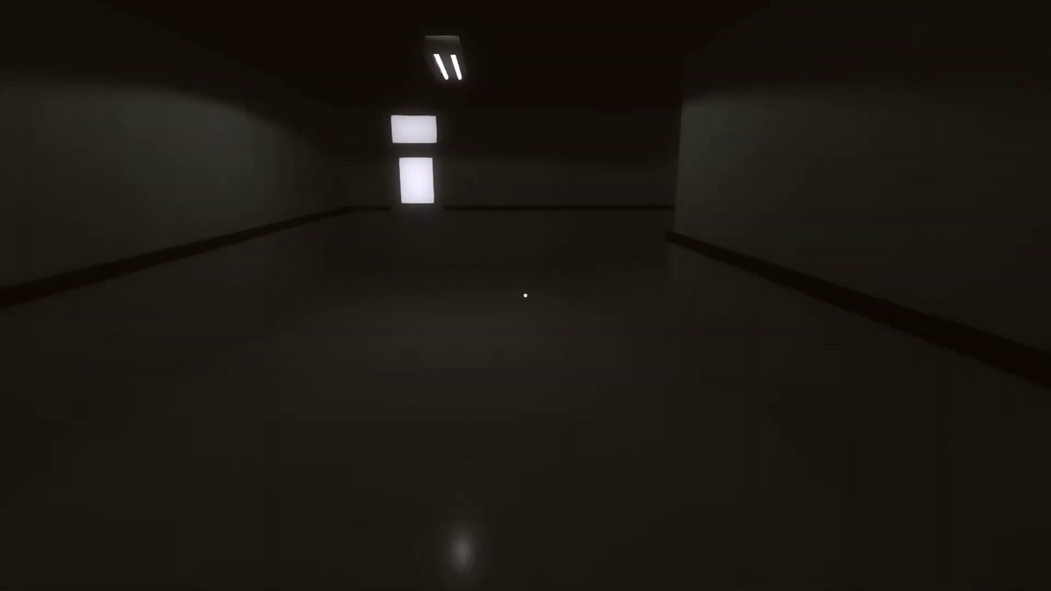
key("w")
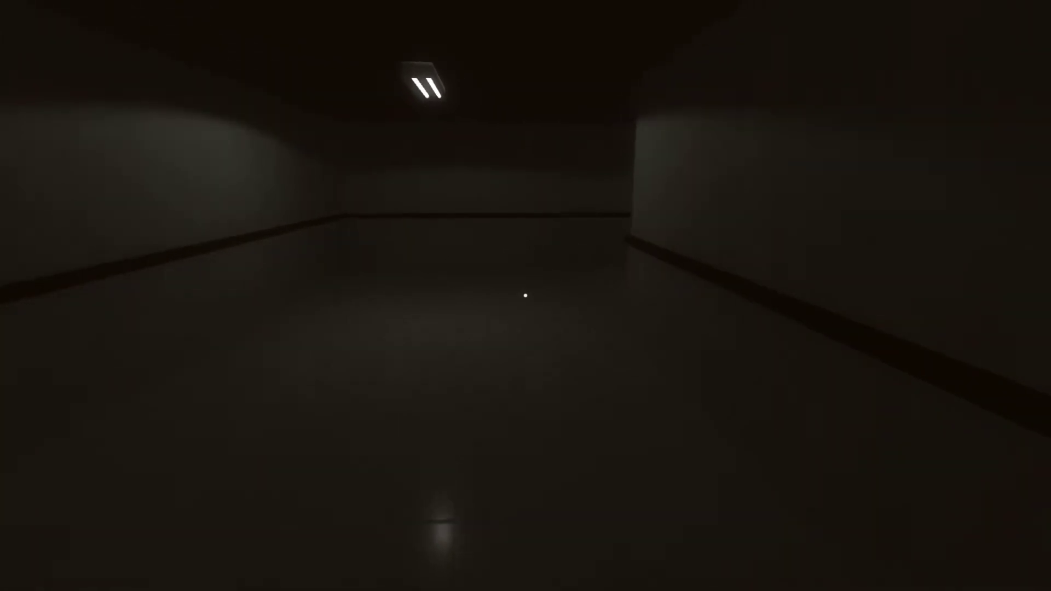
key("w")
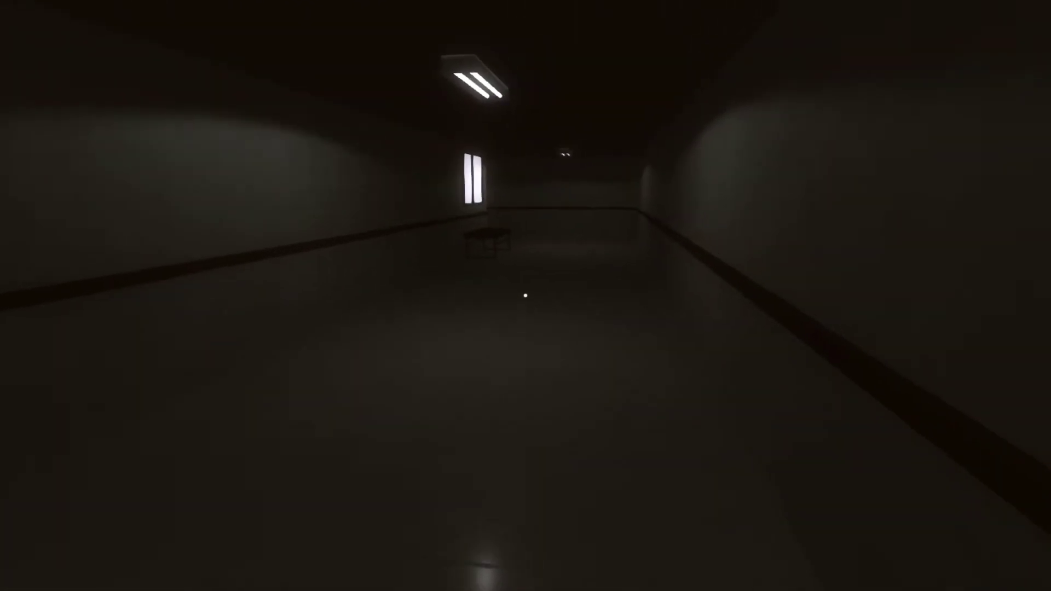
key("w")
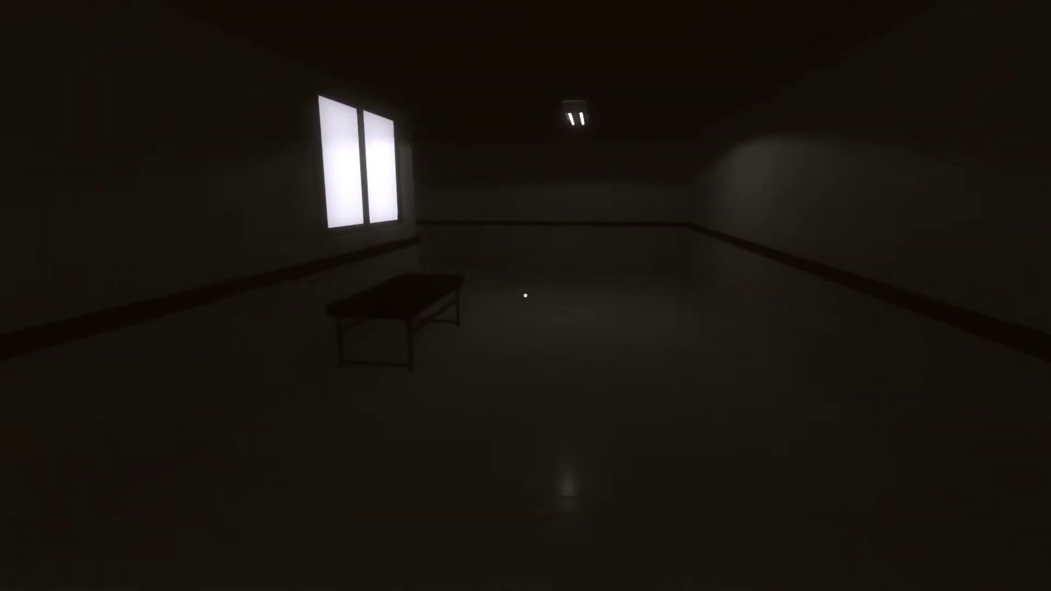
key("w")
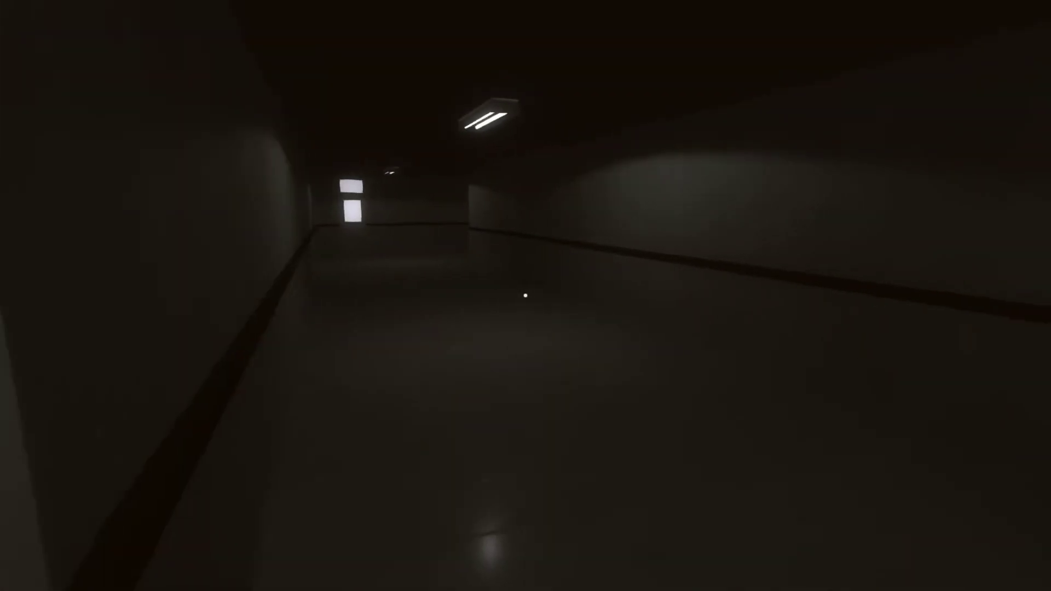
key("w")
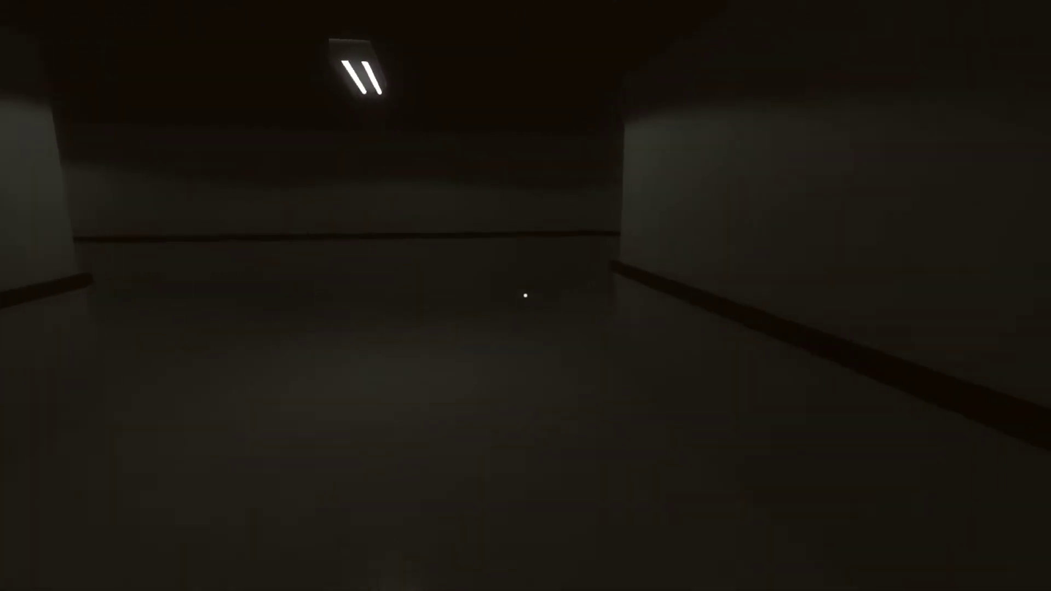
key("w")
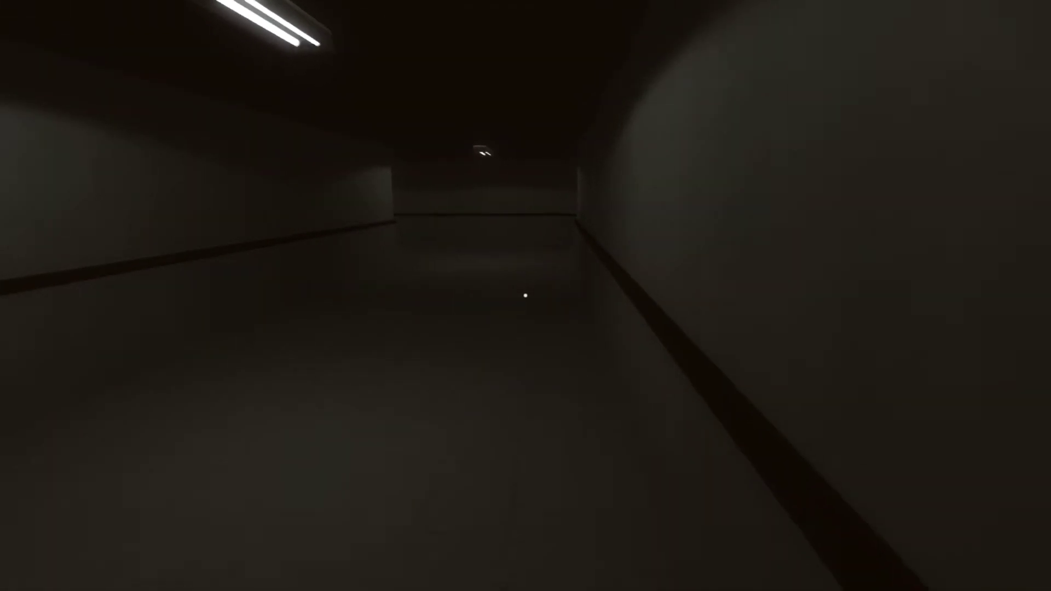
key("w")
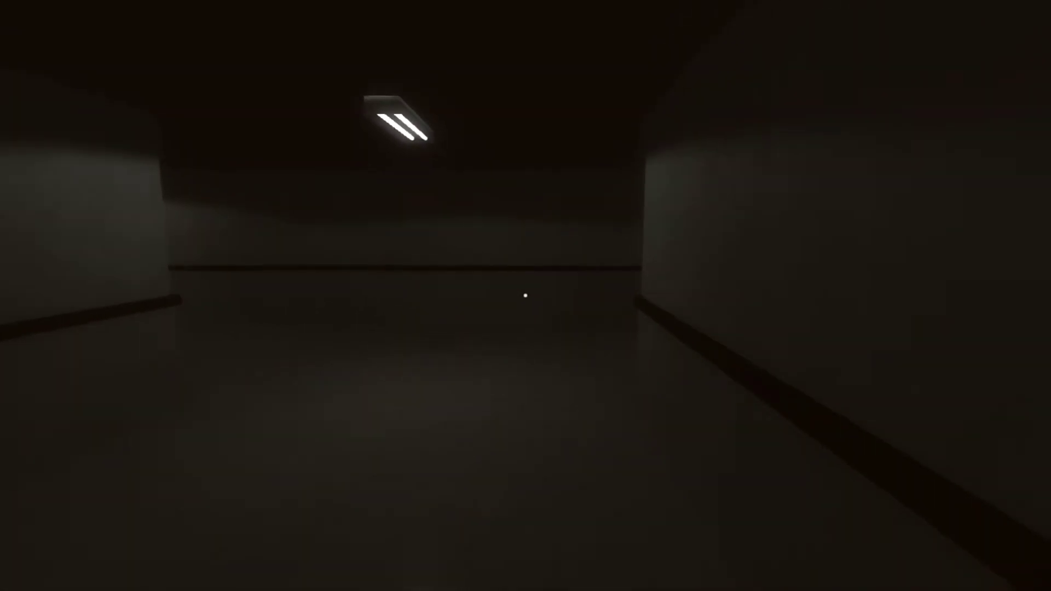
key("w")
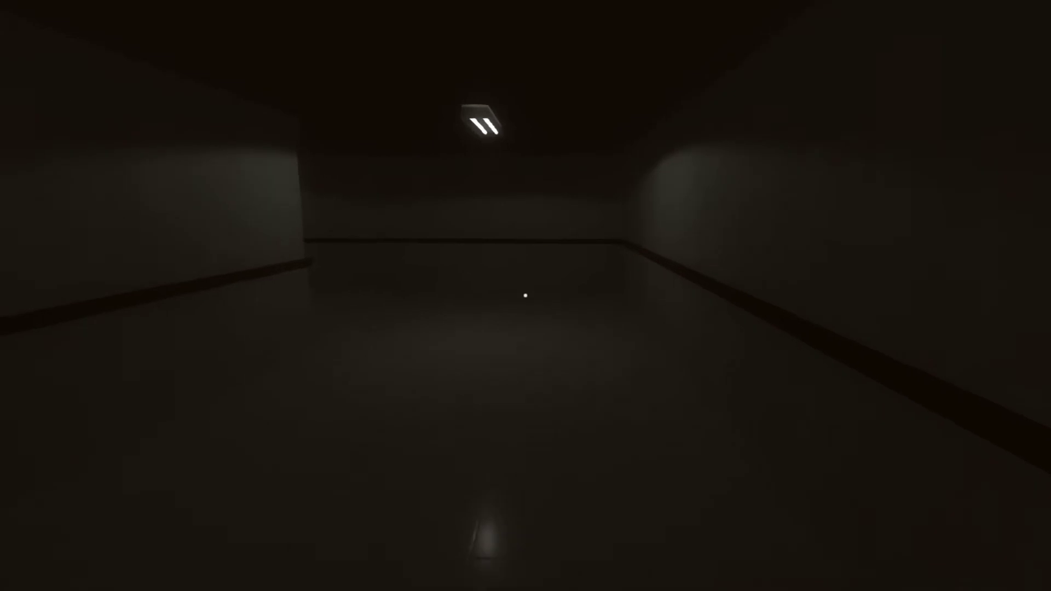
key("w")
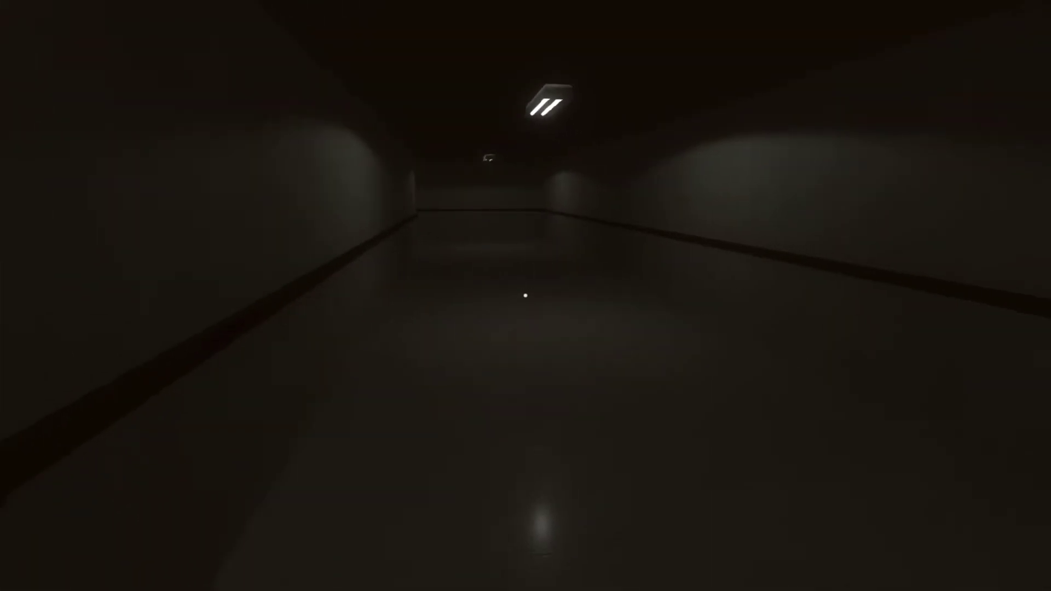
key("w")
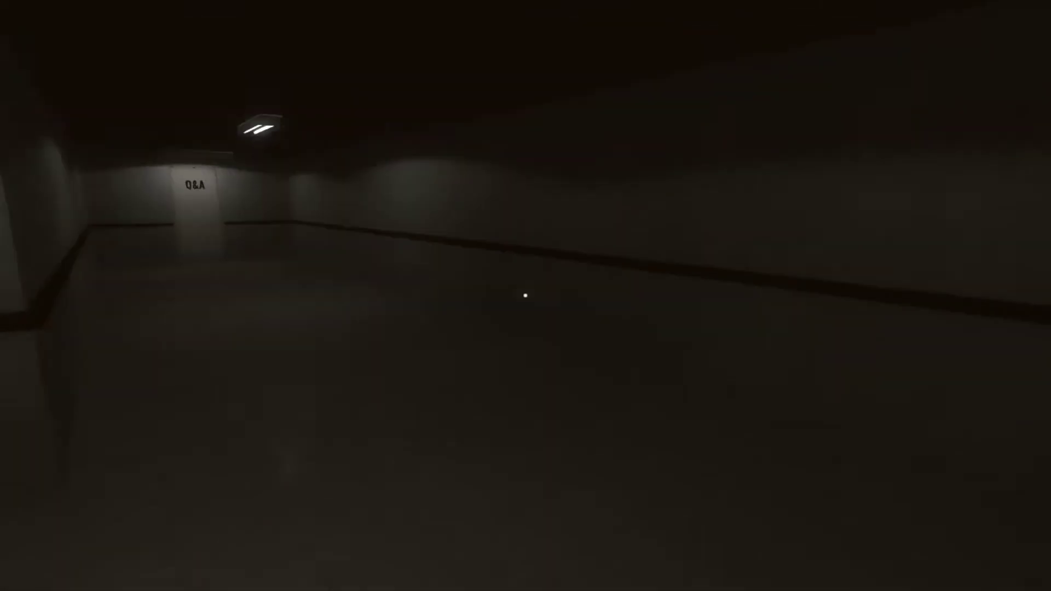
key("w")
key("w")
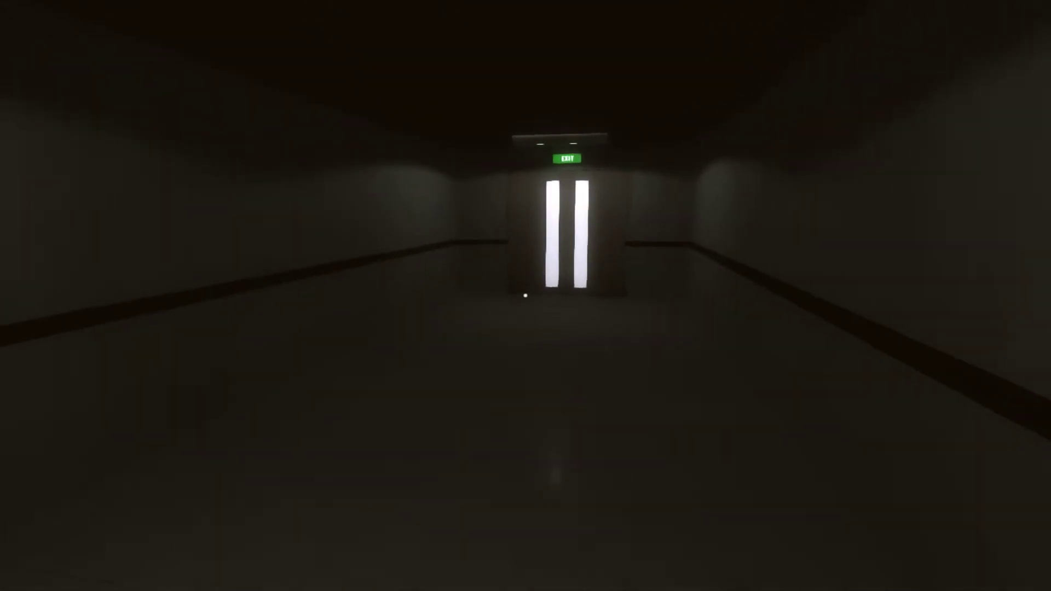
key("w")
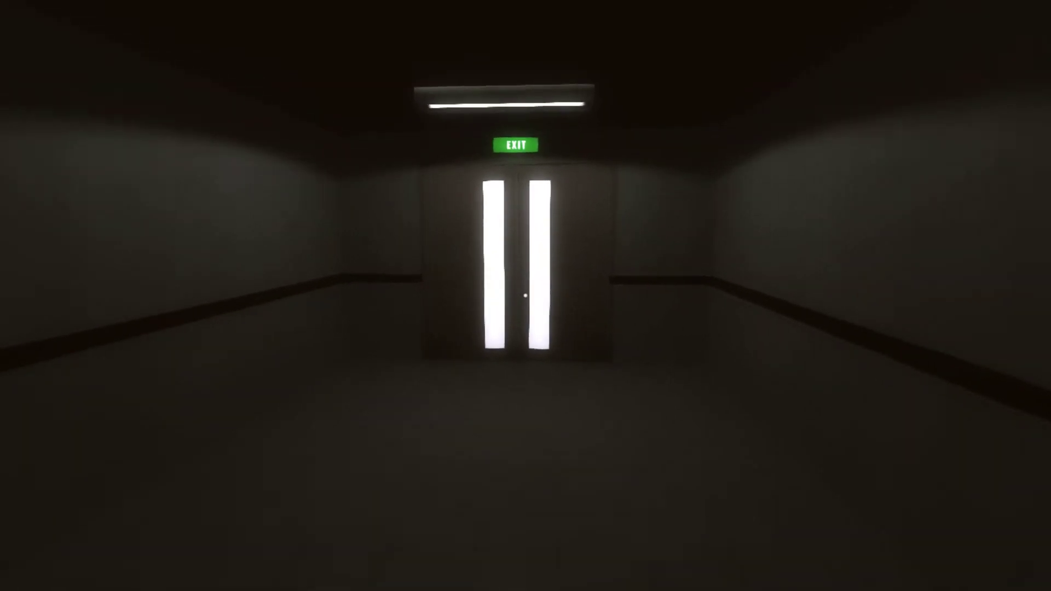